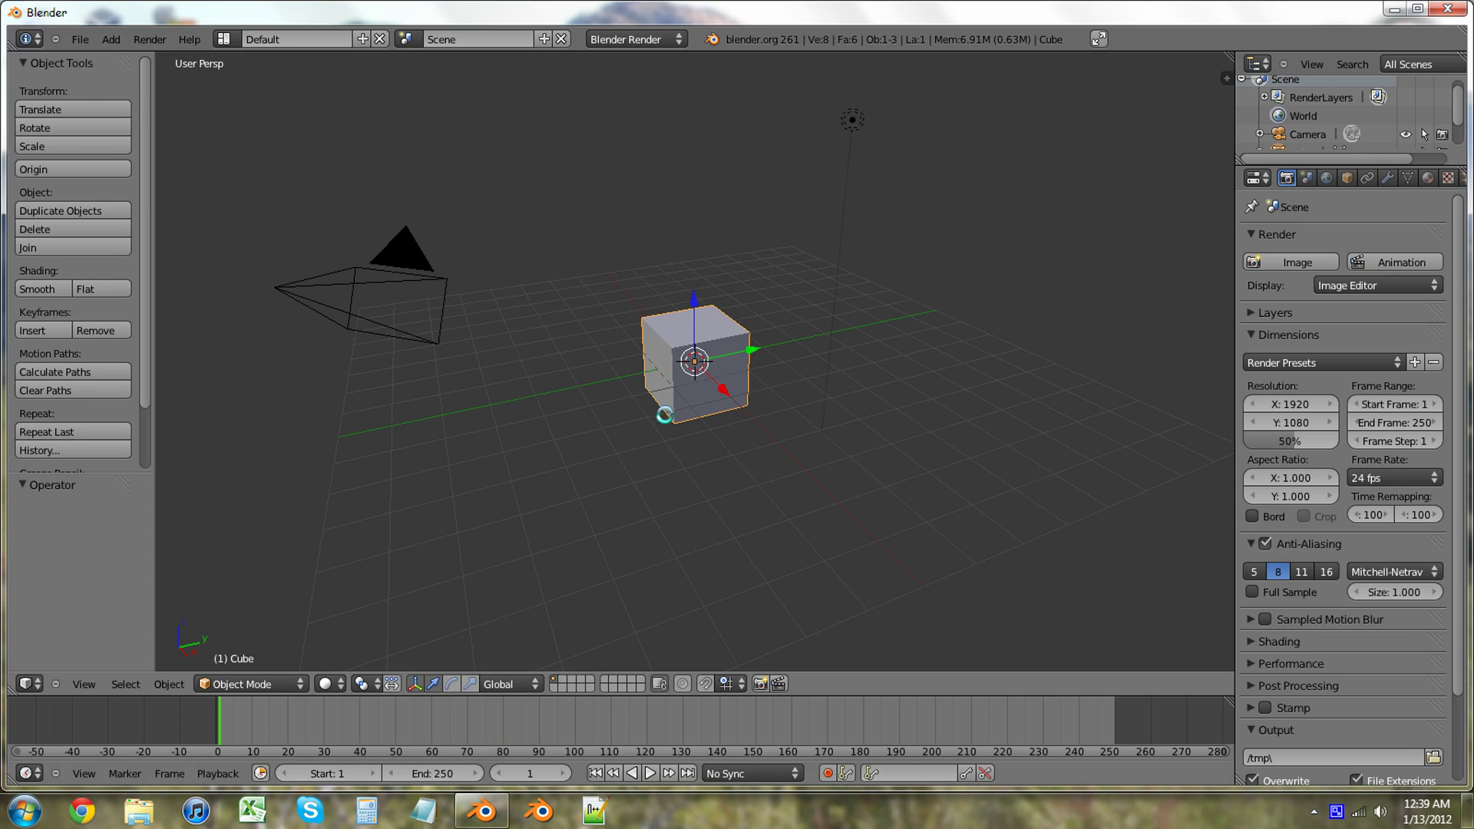
Orbit the view to a higher, near-top angle looking down on the default cube
middle_drag(658, 412, 694, 406)
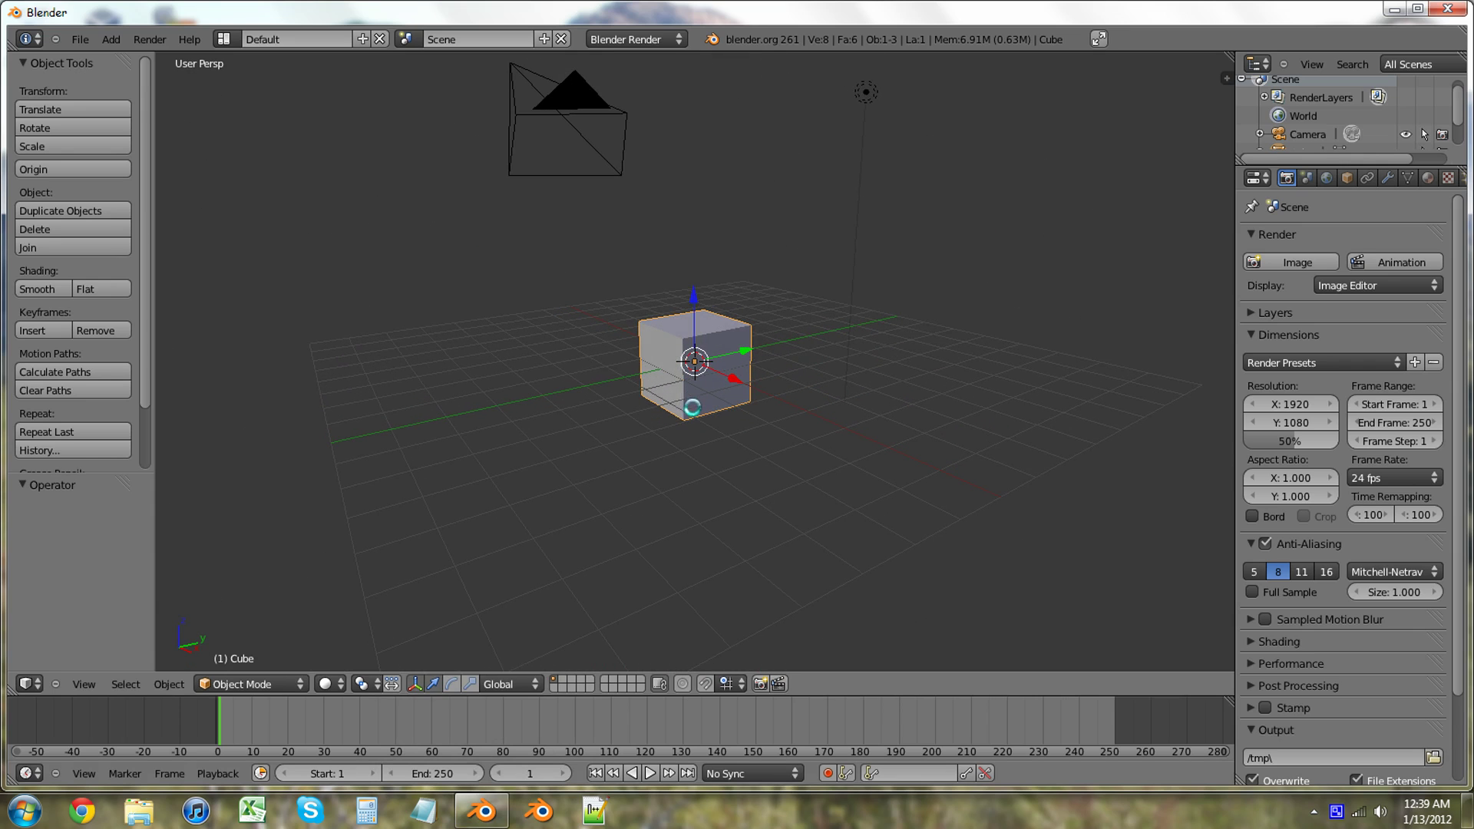
Delete the default cube and add a mesh plane in its place
key(x)
click(709, 495)
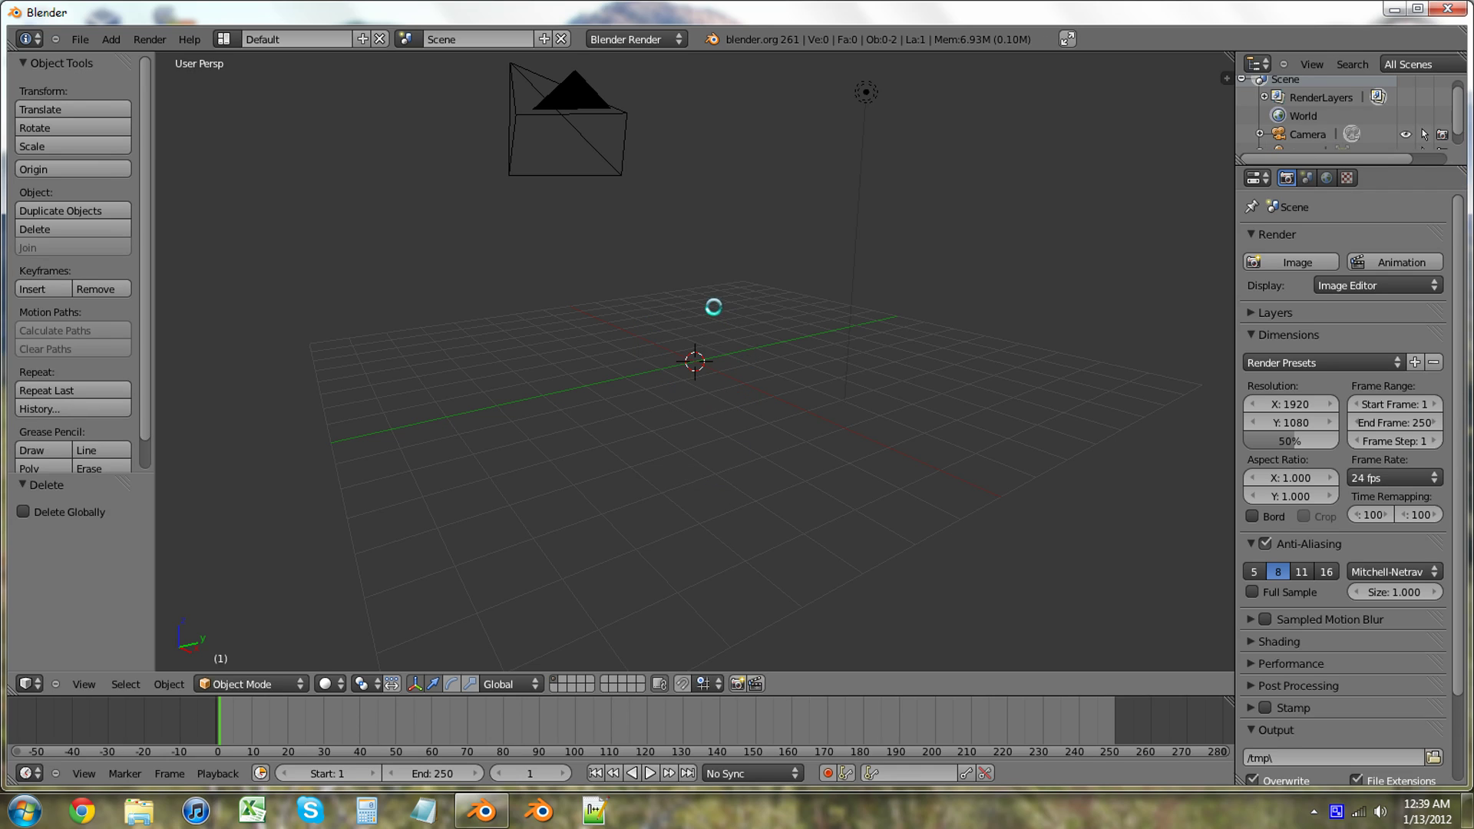
key(shift+a)
mouse_move(713, 308)
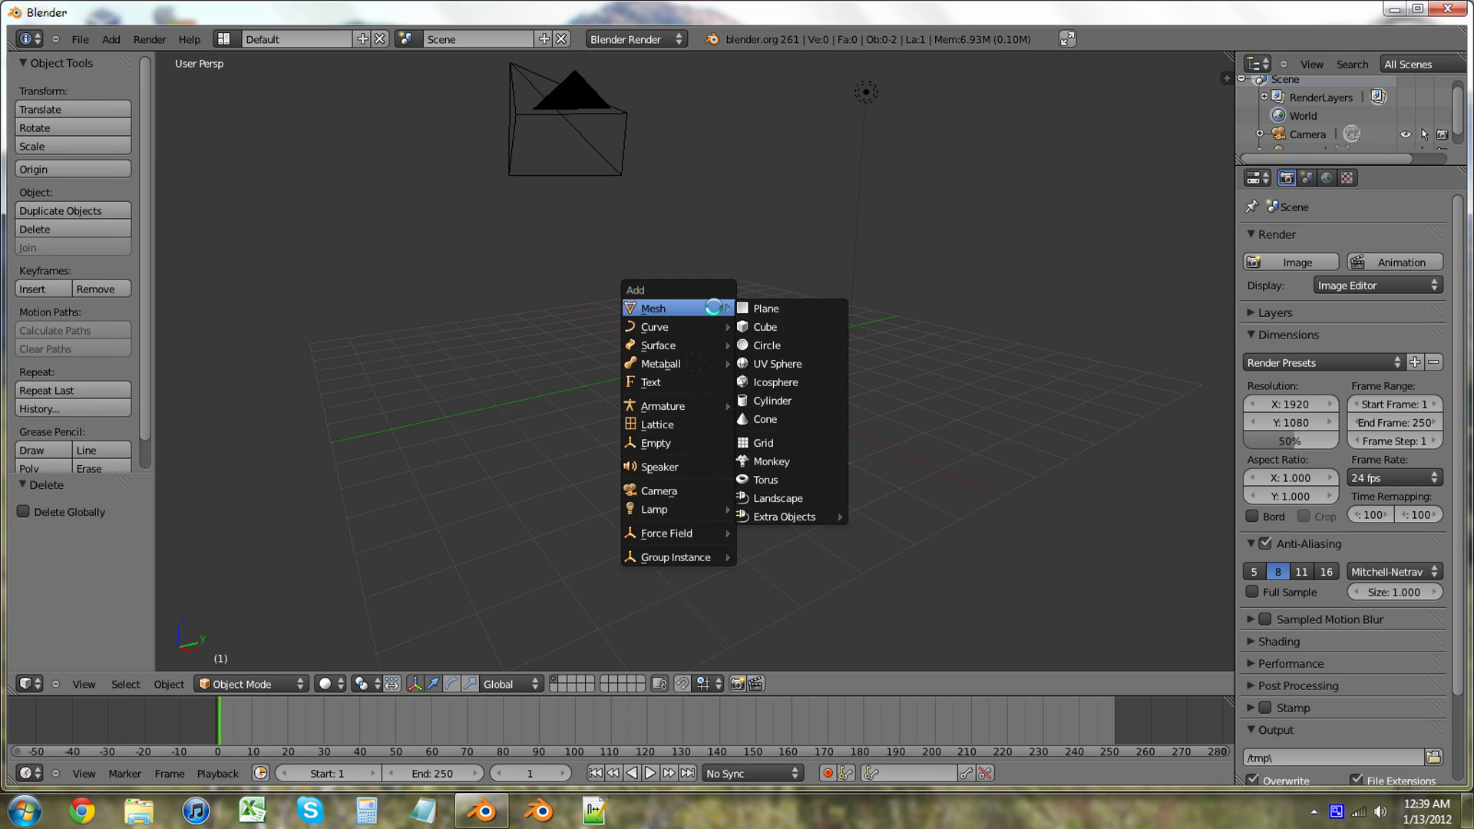
click(791, 311)
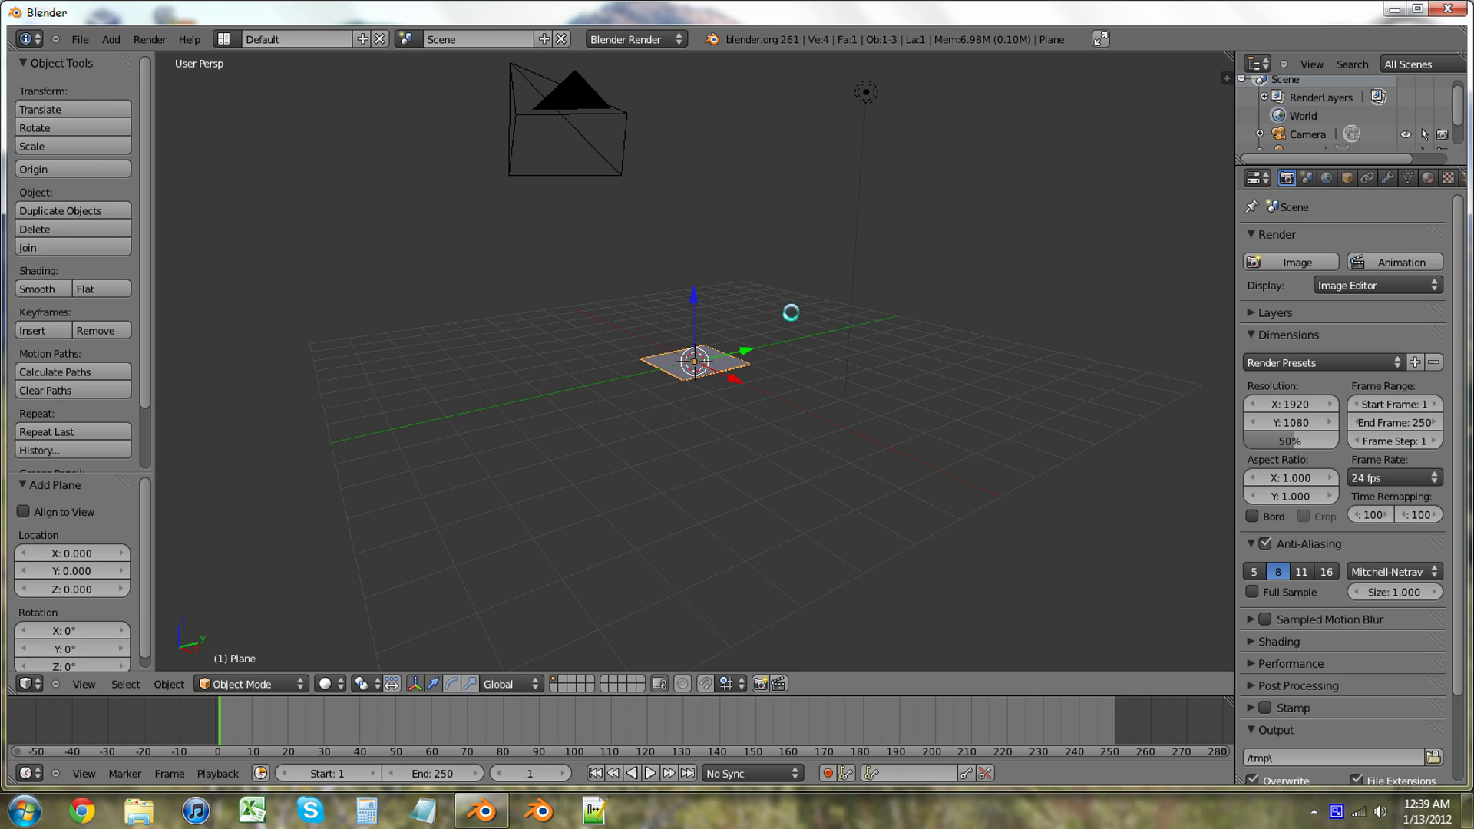
Scale the plane by 8 on all axes into a large floor
key(s)
key(8)
key(Return)
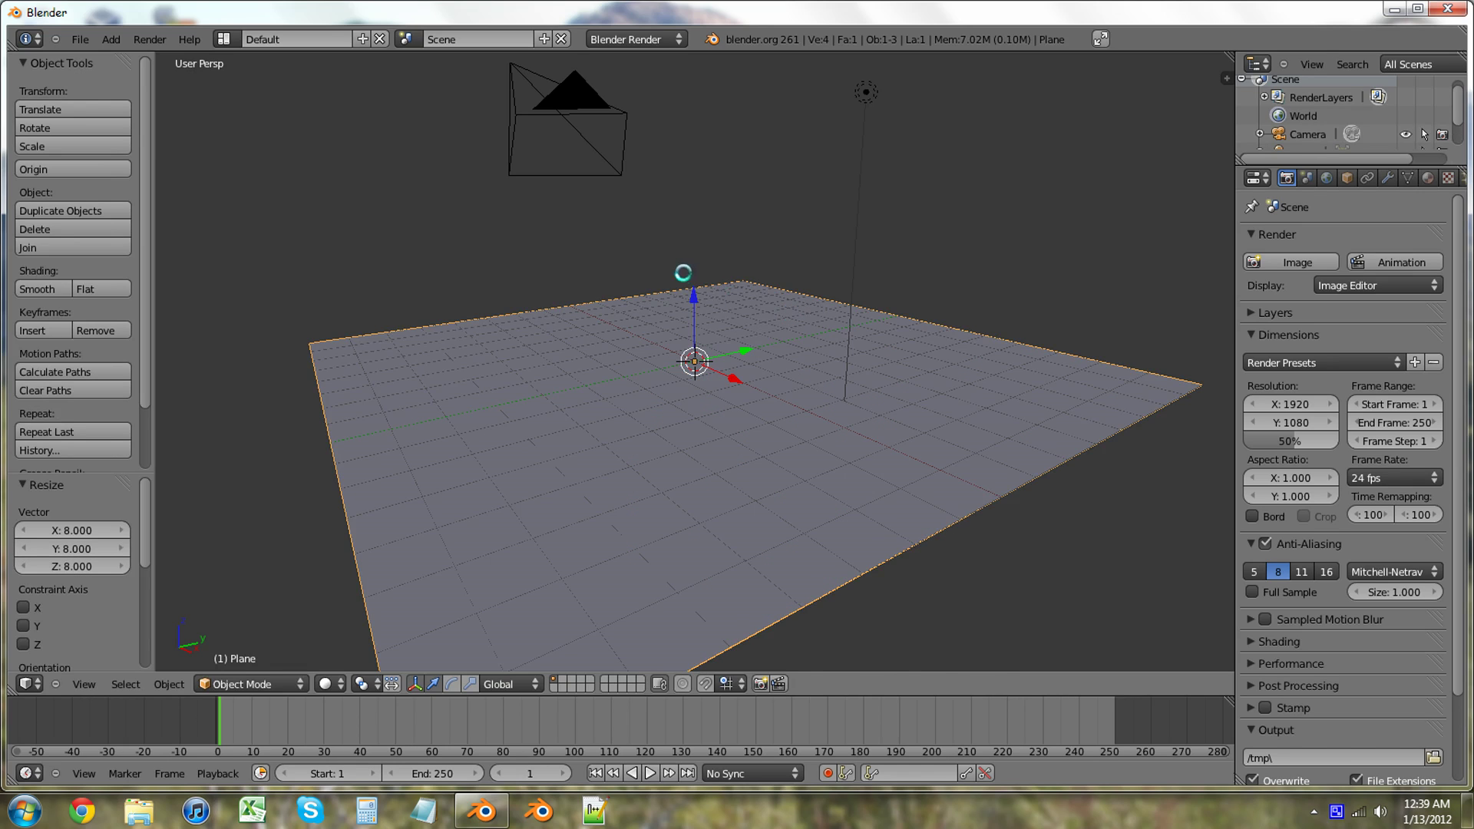
middle_drag(682, 272, 618, 508)
middle_drag(862, 504, 449, 625)
Switch viewport shading to Texture, hiding the tool shelf and showing the properties panel
click(326, 683)
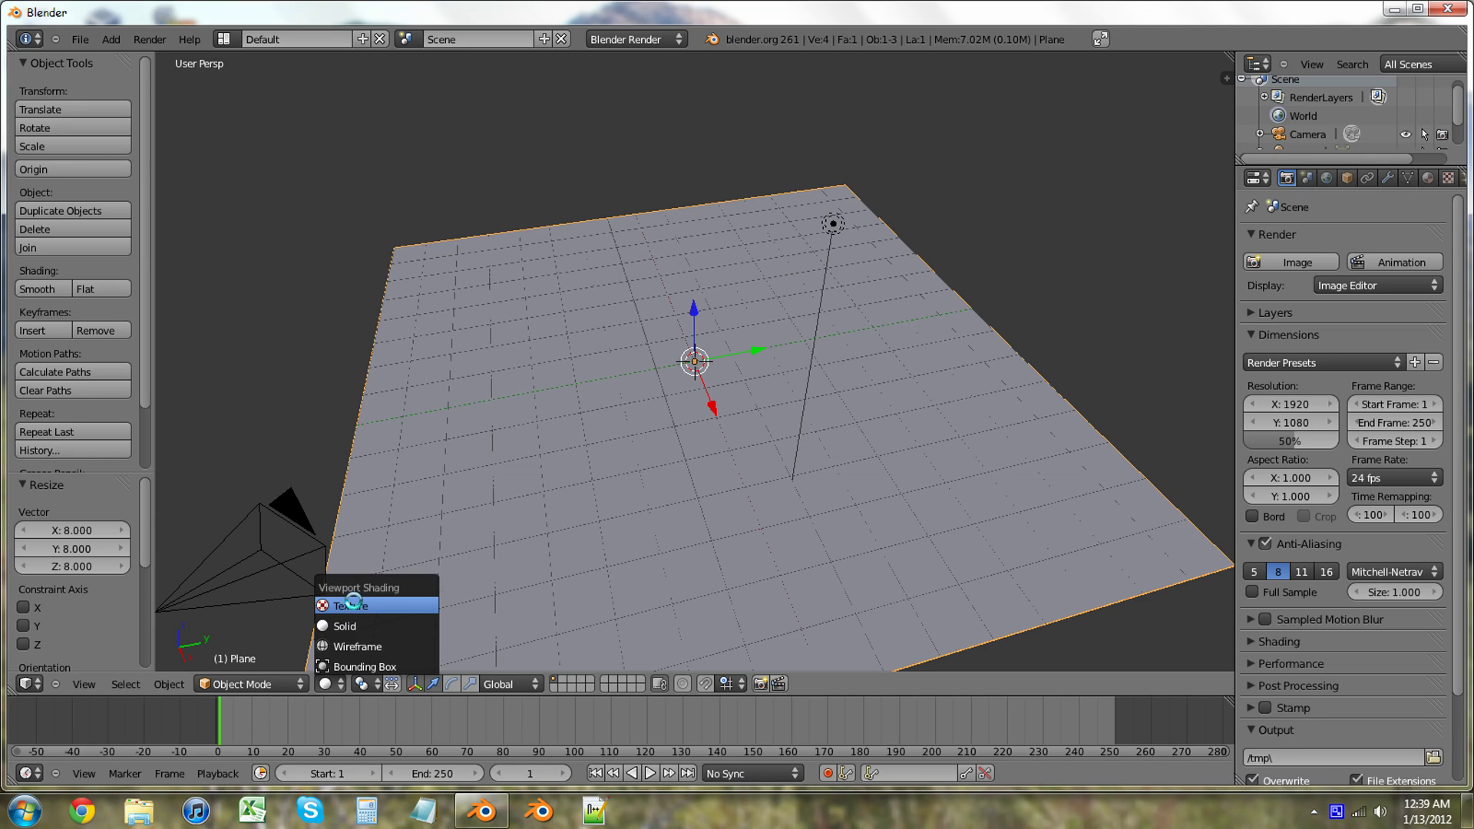
click(353, 605)
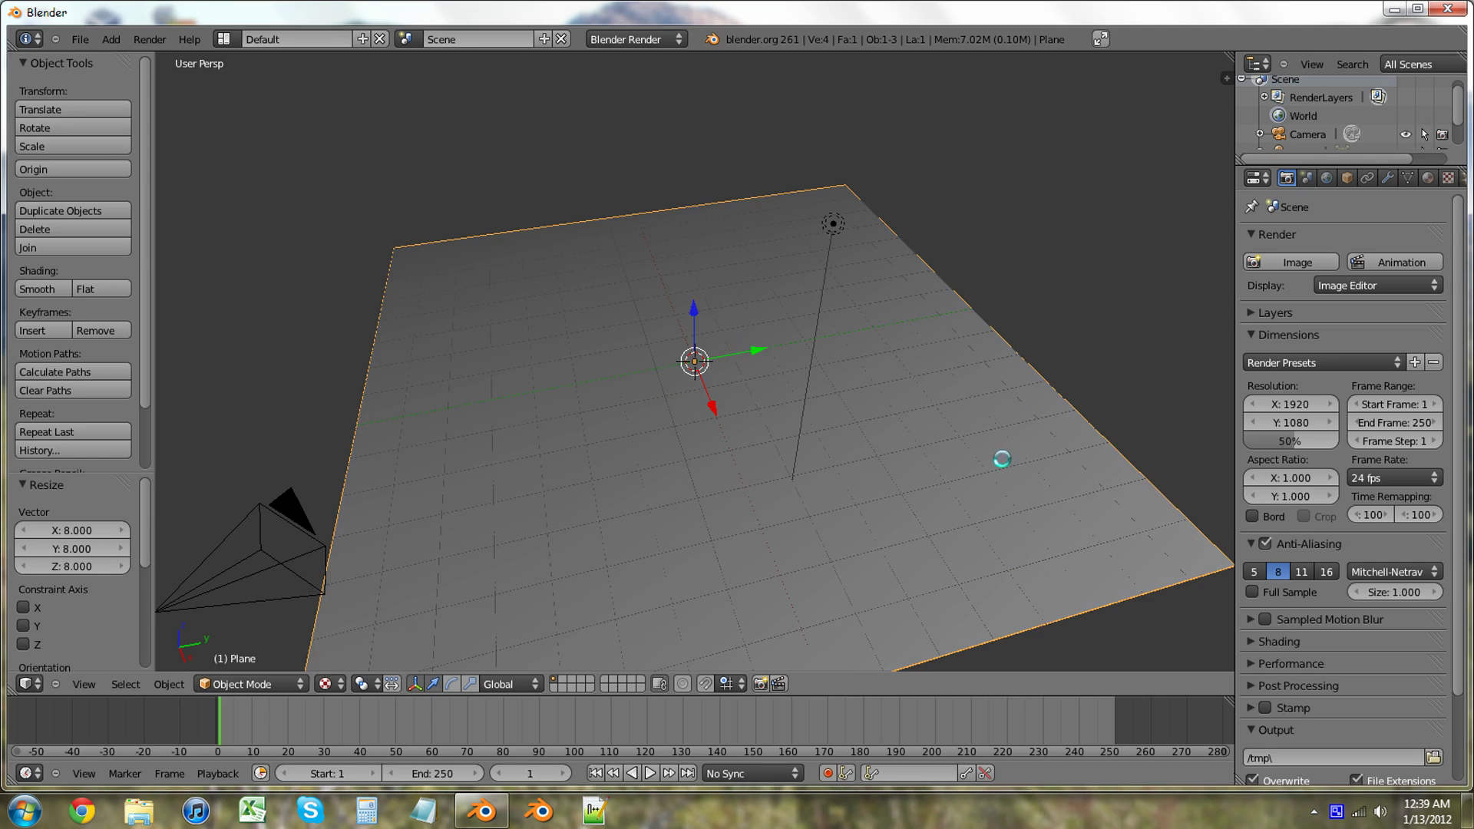
key(t)
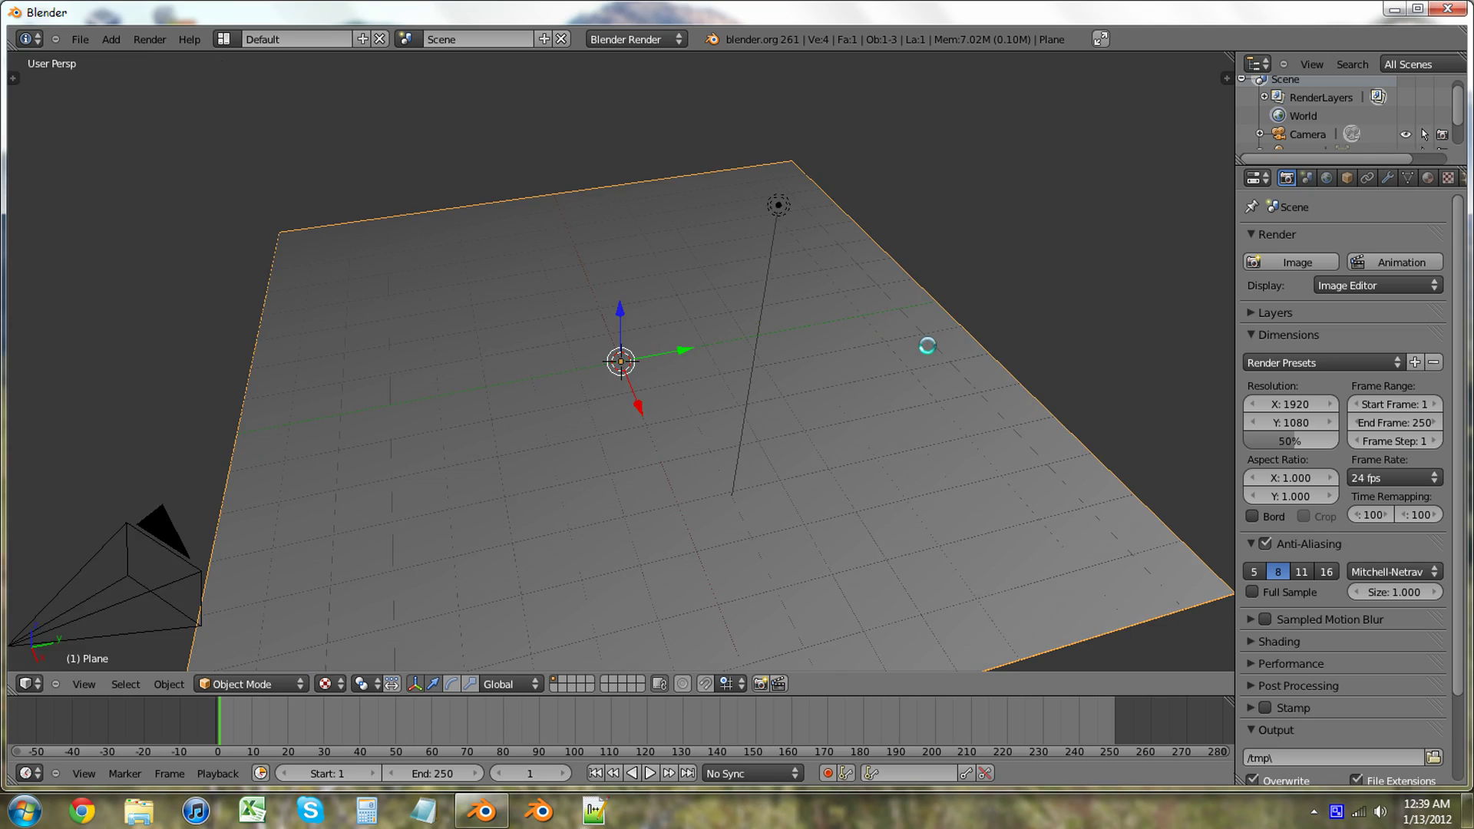
key(n)
Set the Display panel's material shading mode to GLSL
scroll(1144, 611, down, 2)
scroll(1144, 611, down, 2)
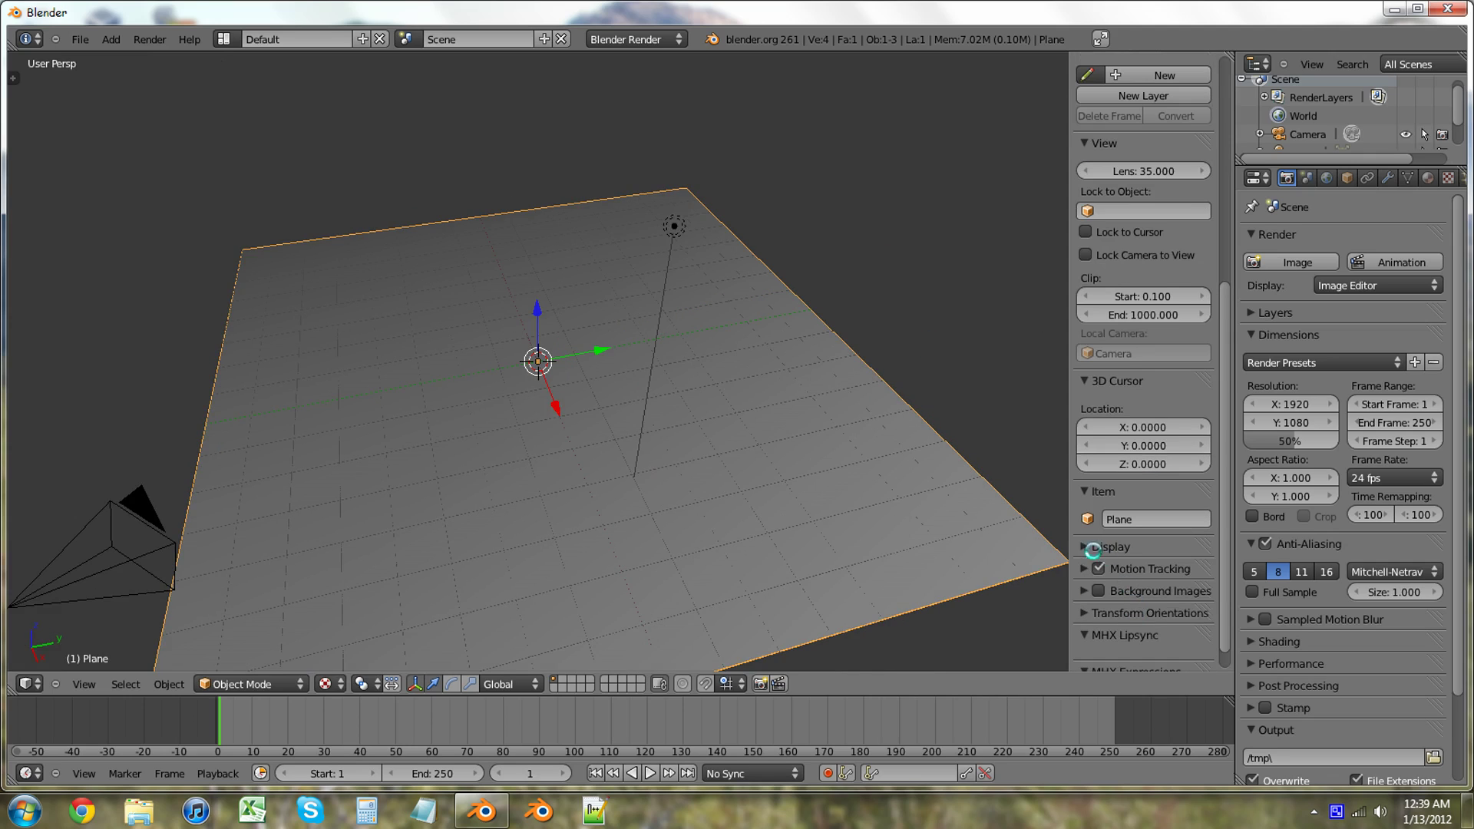
click(1082, 546)
scroll(1113, 553, down, 7)
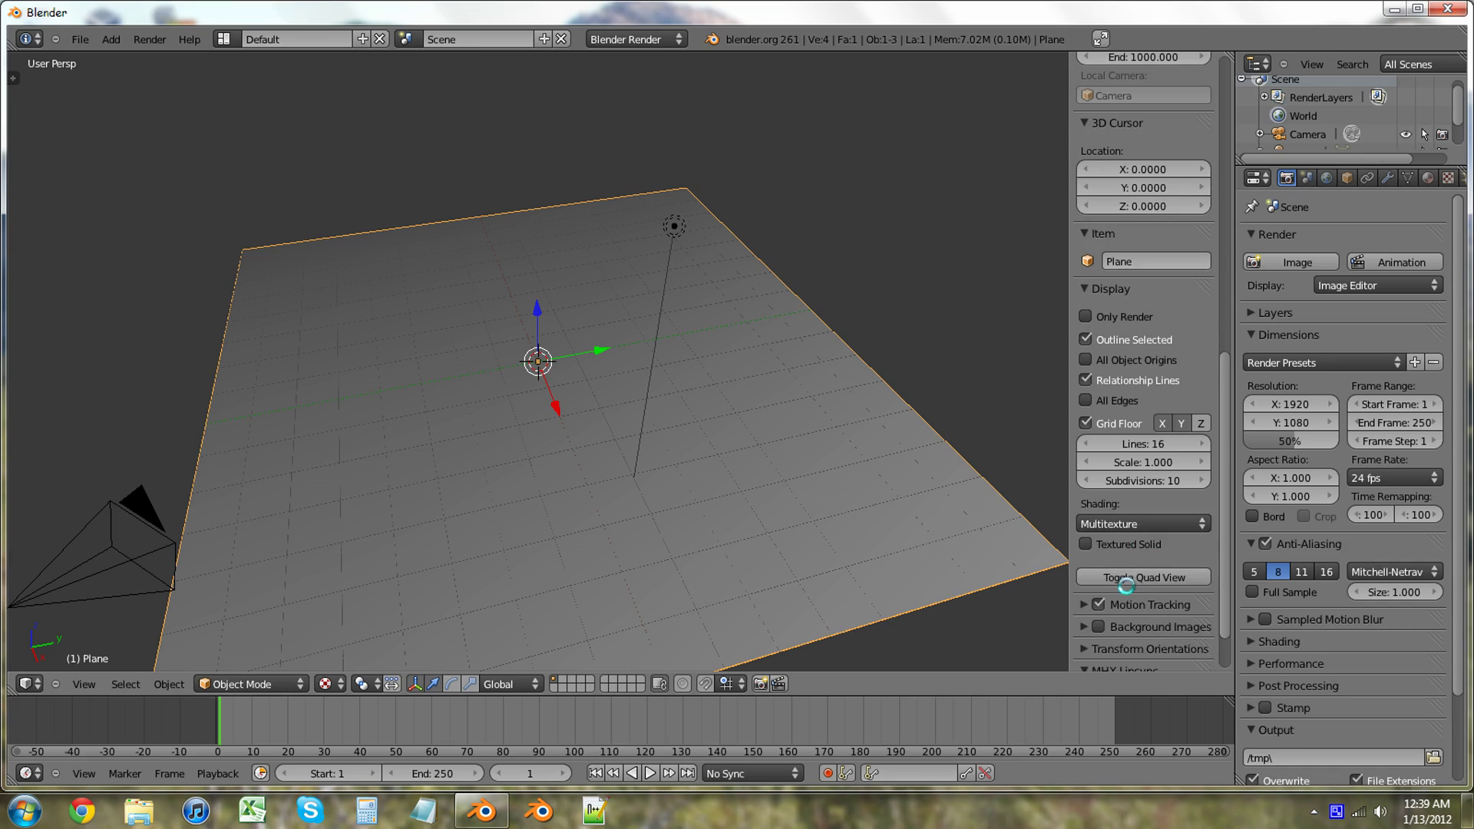
click(1120, 529)
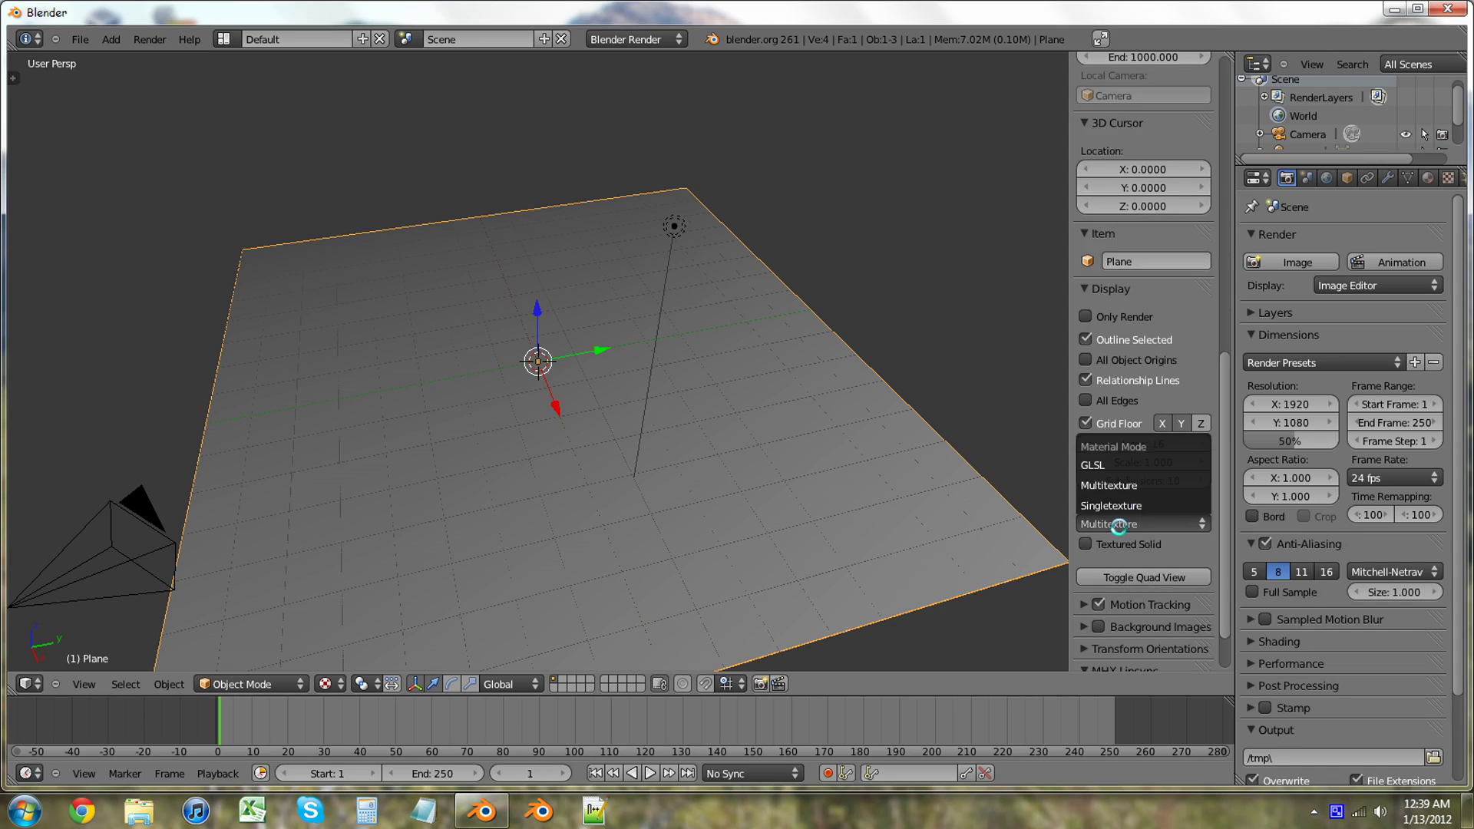
click(1123, 464)
middle_drag(681, 411, 875, 250)
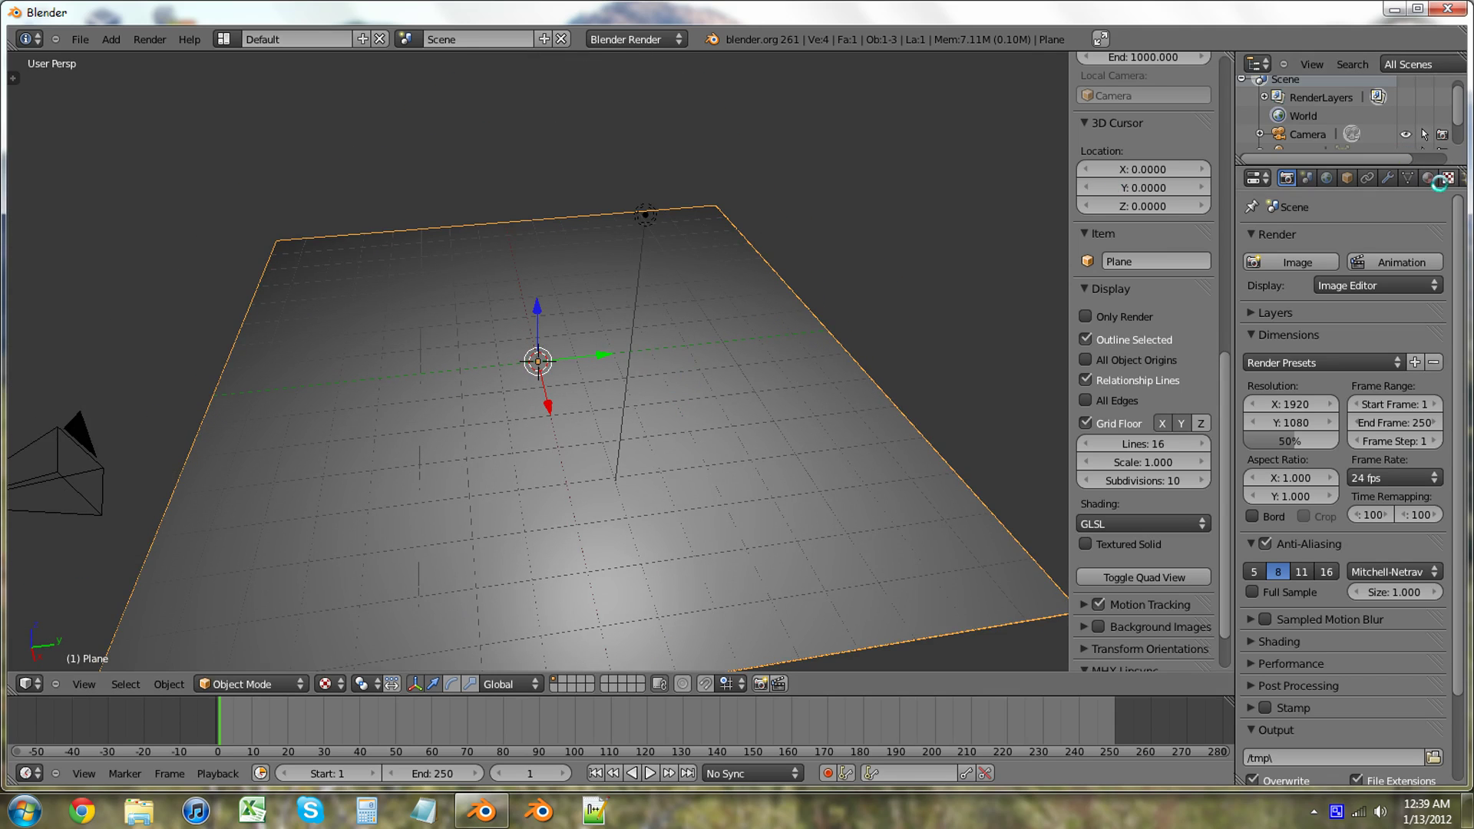
Create a new material for the plane and name it Ground
click(1427, 179)
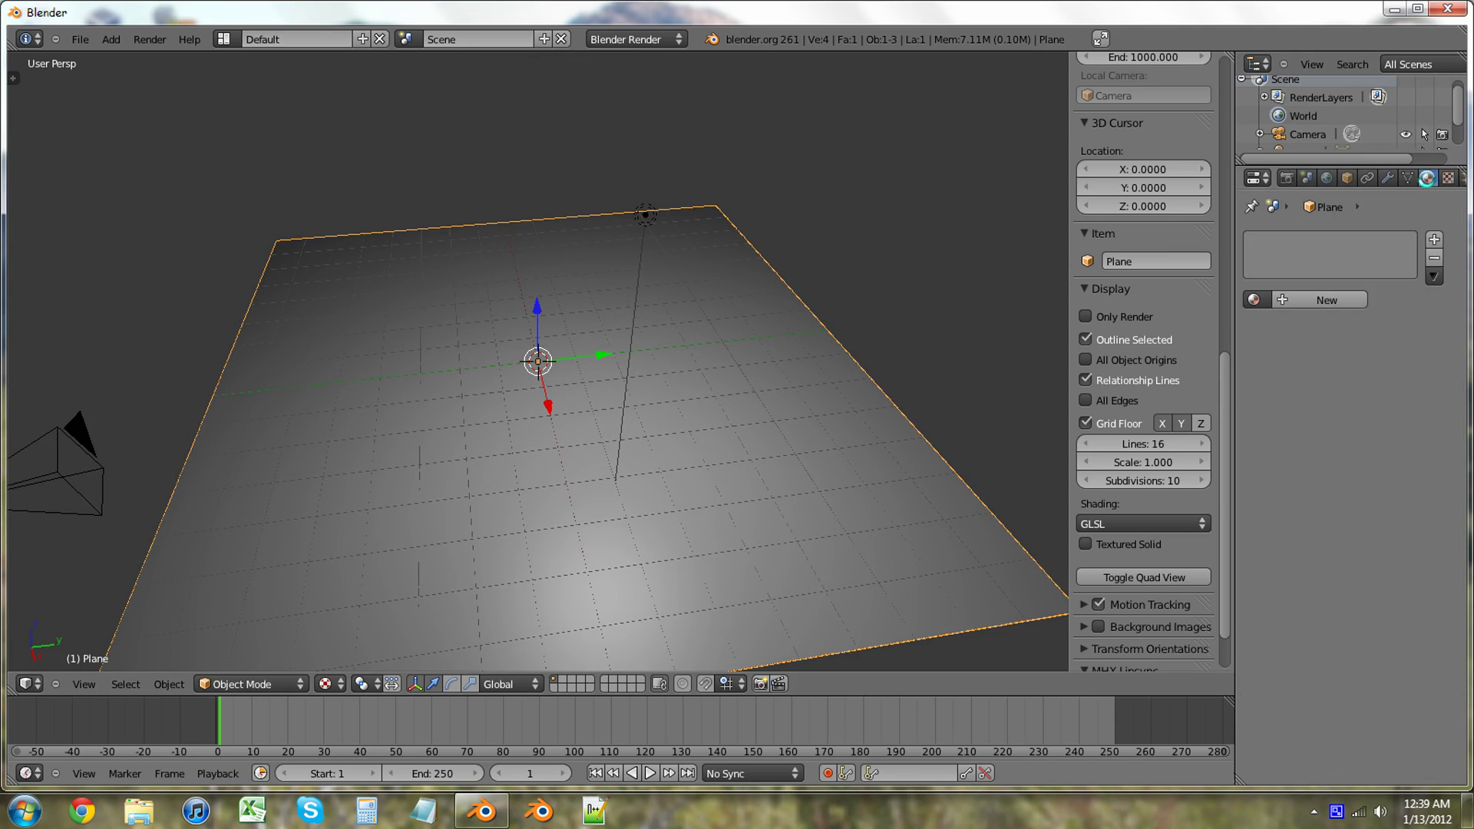
click(1289, 303)
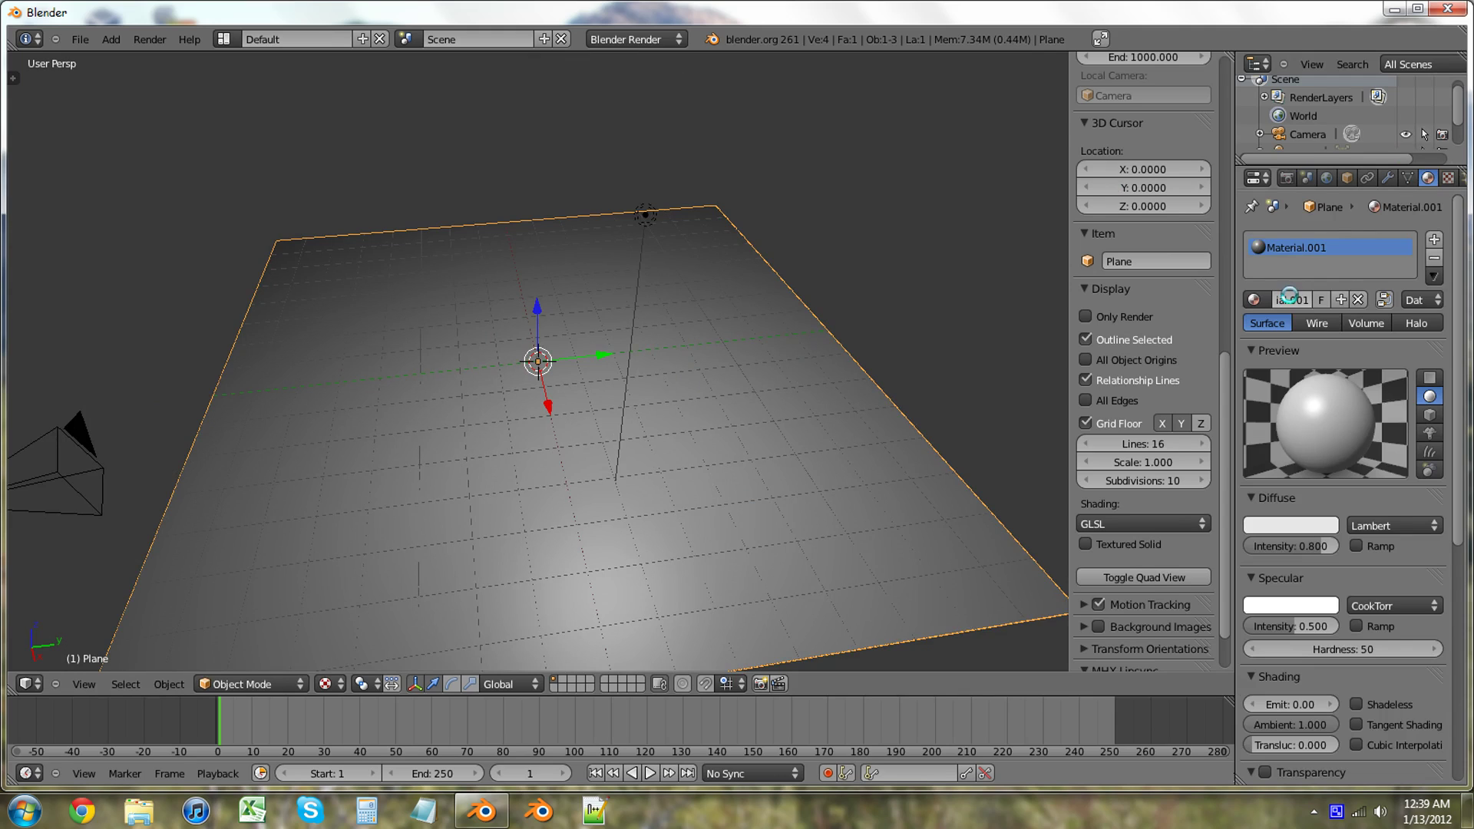
click(1295, 302)
text(round)
key(Return)
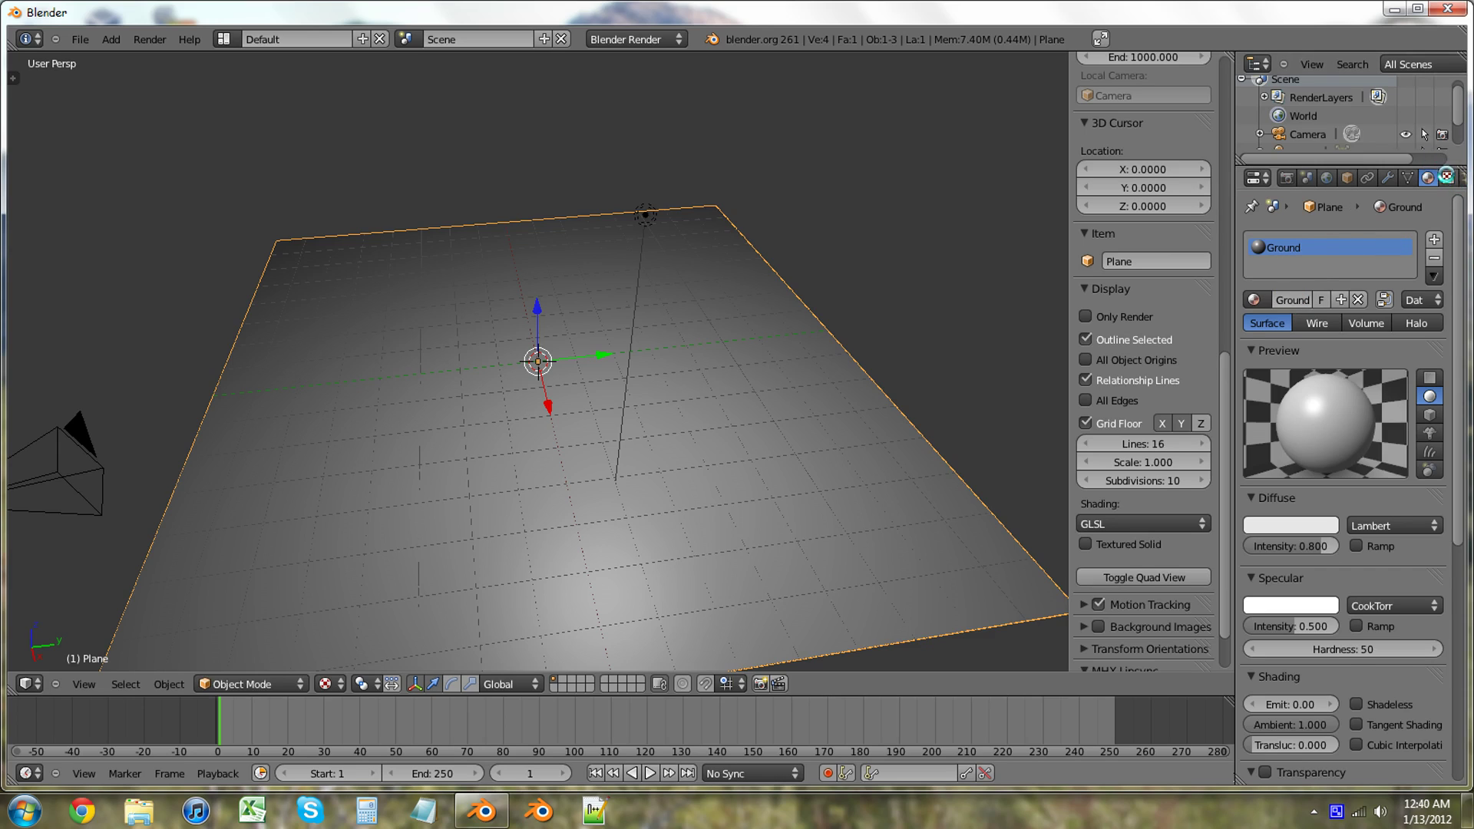
Add a new texture to Ground and set its type to Image or Movie
click(1448, 177)
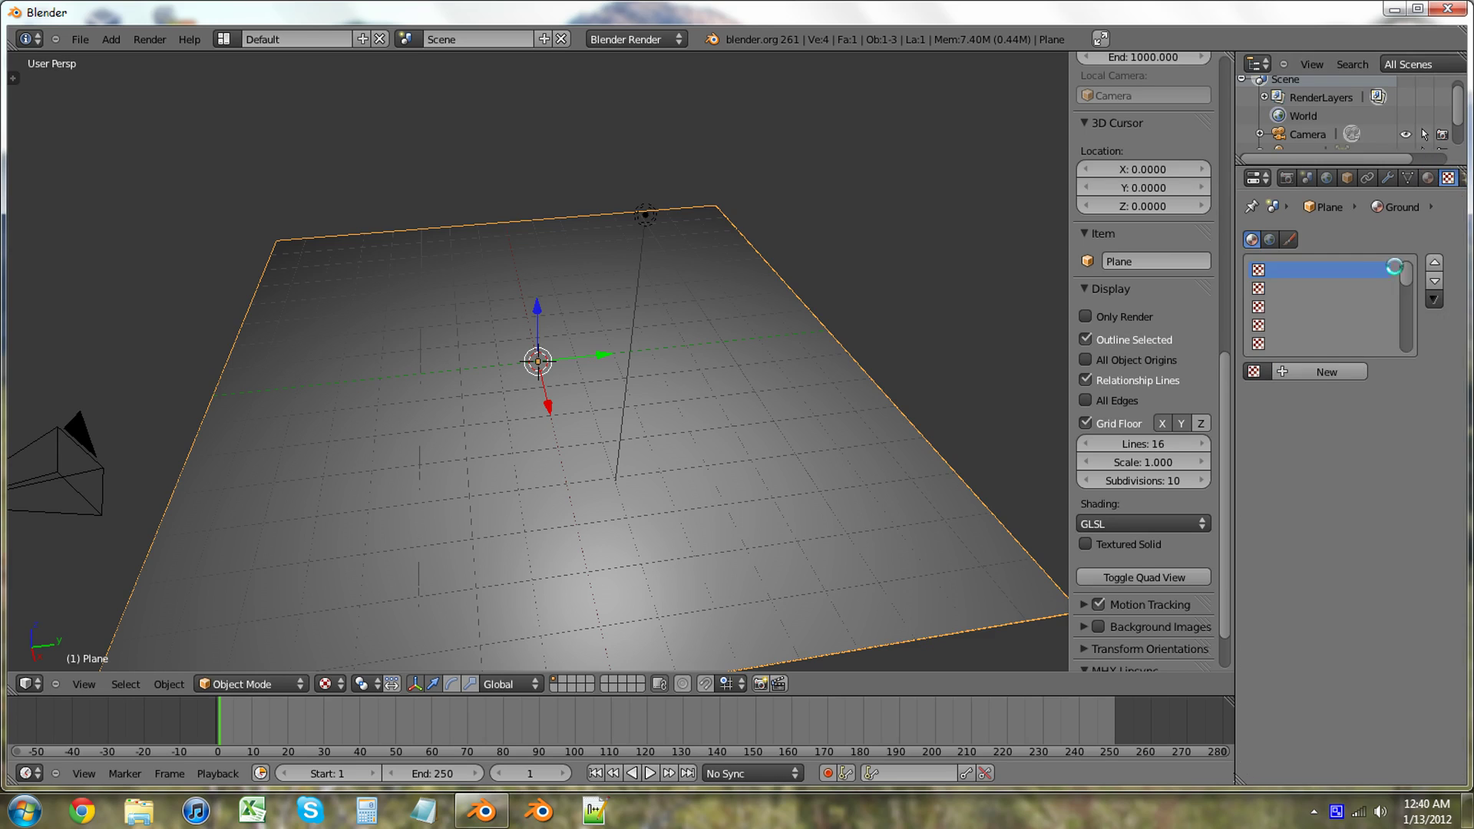
click(1318, 373)
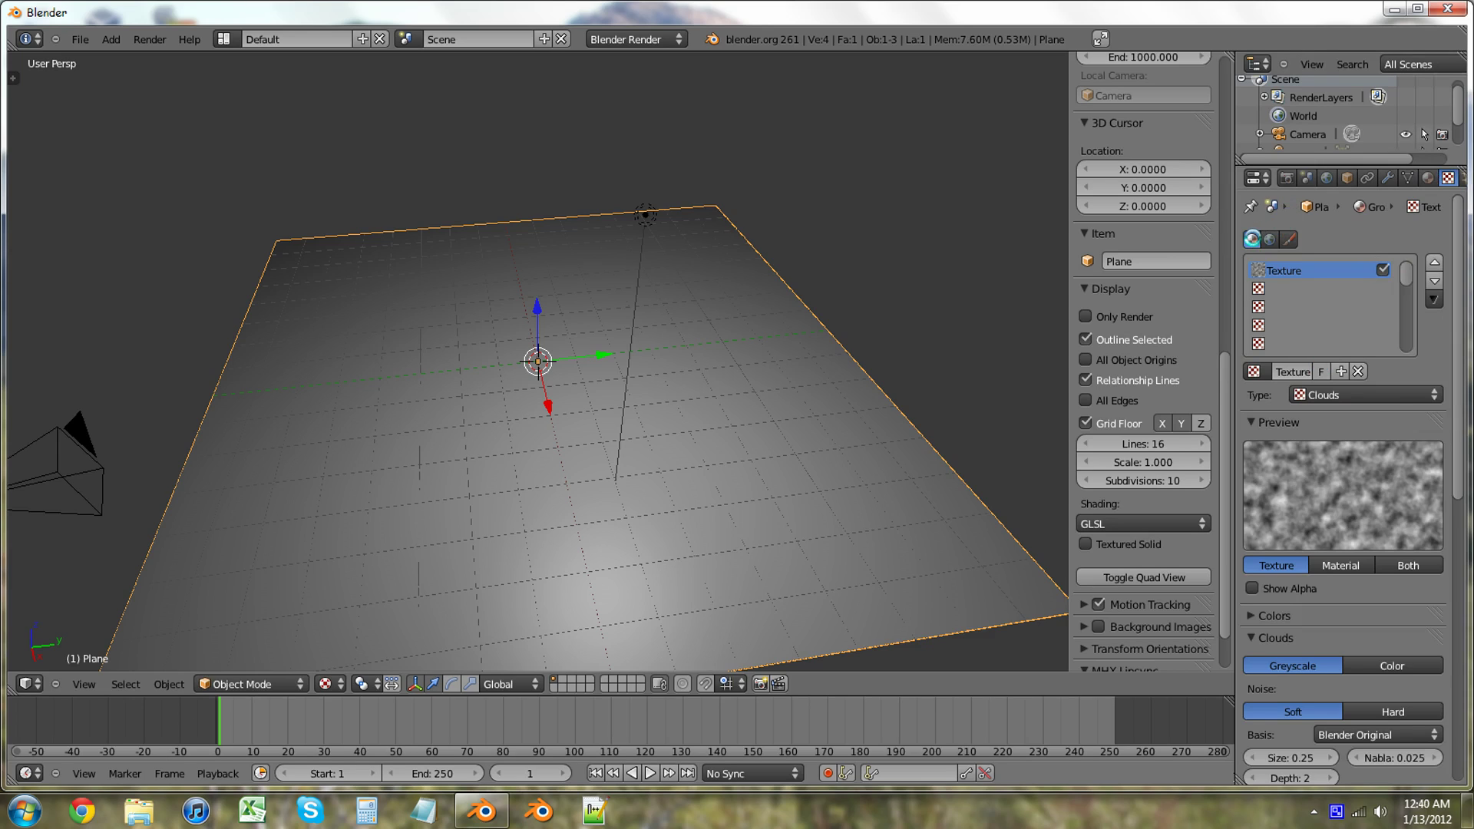
click(1373, 394)
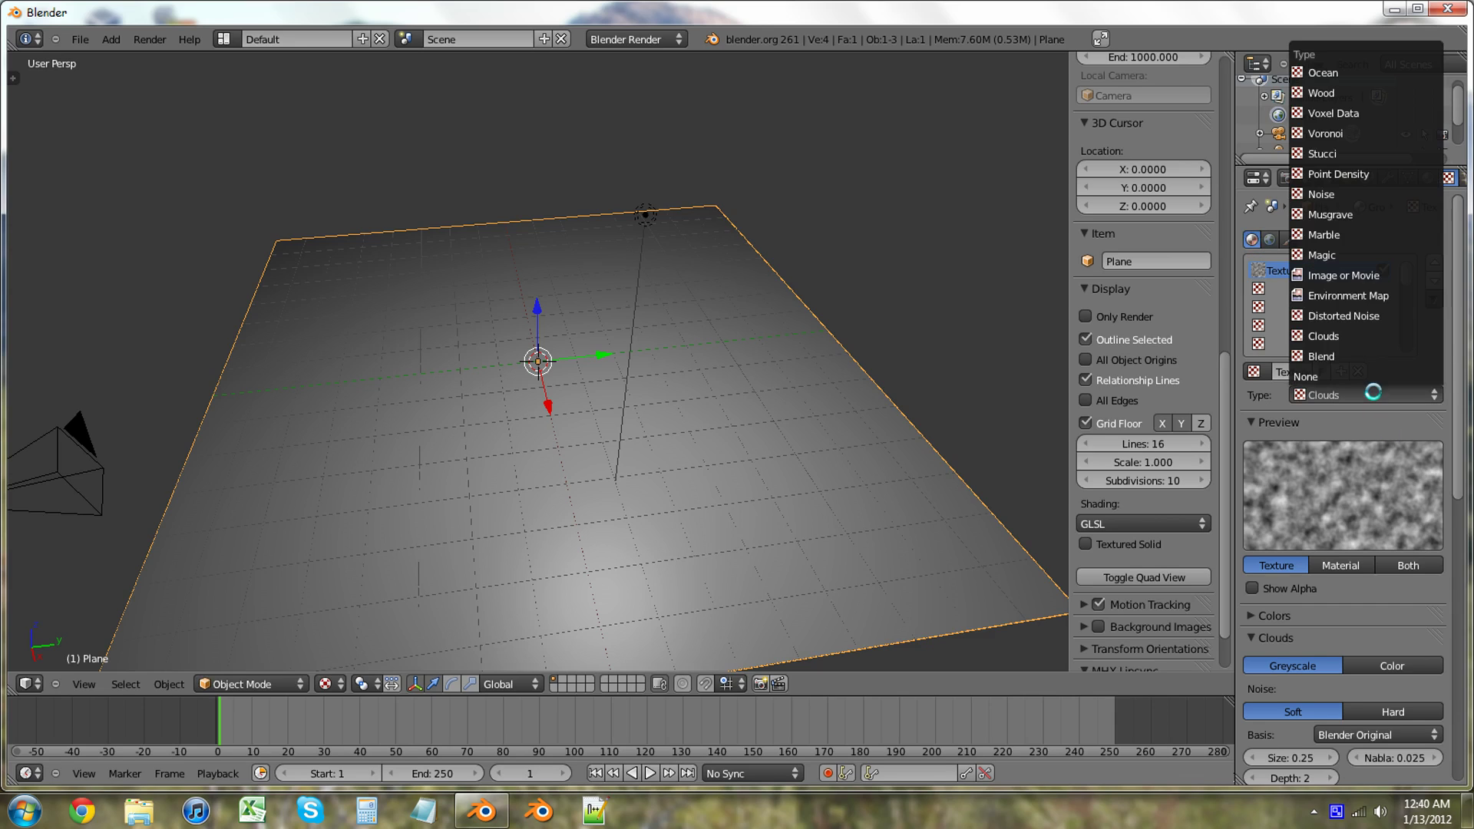
click(1378, 274)
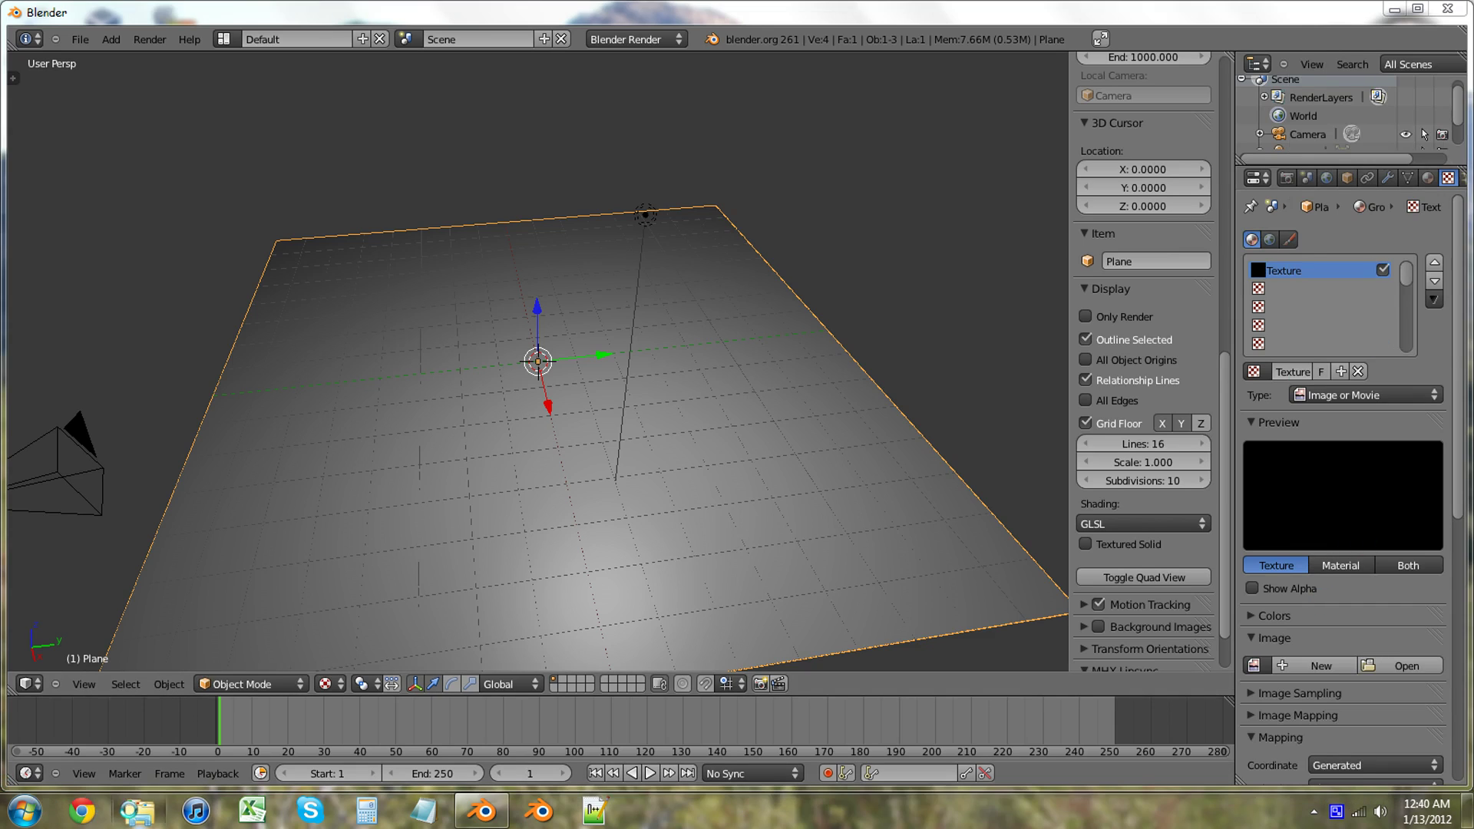
In Windows Explorer, preview TilesPlain0028_2_S in textures/Floor tile/Random, then close and minimize
click(139, 810)
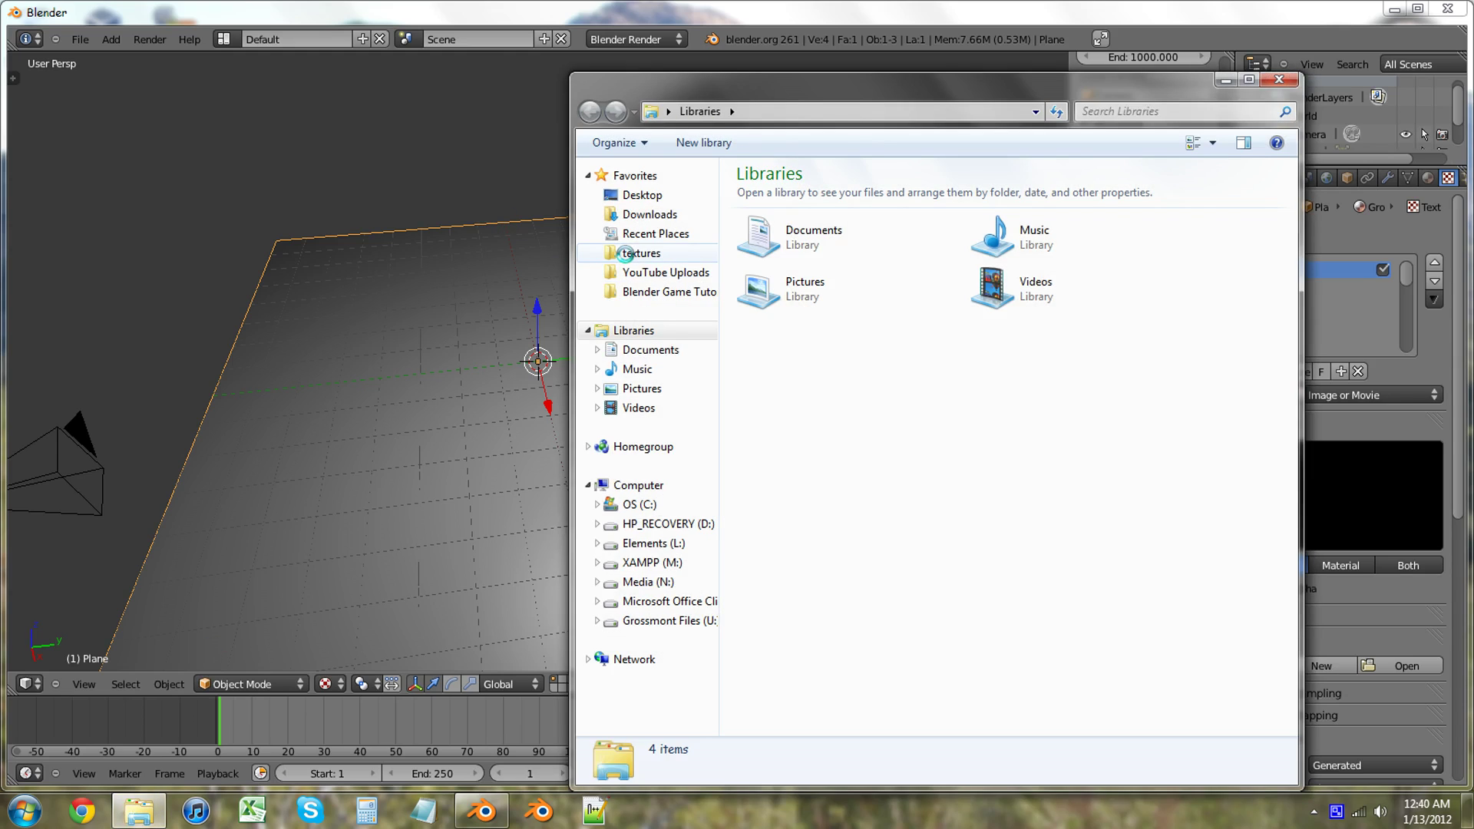
click(630, 253)
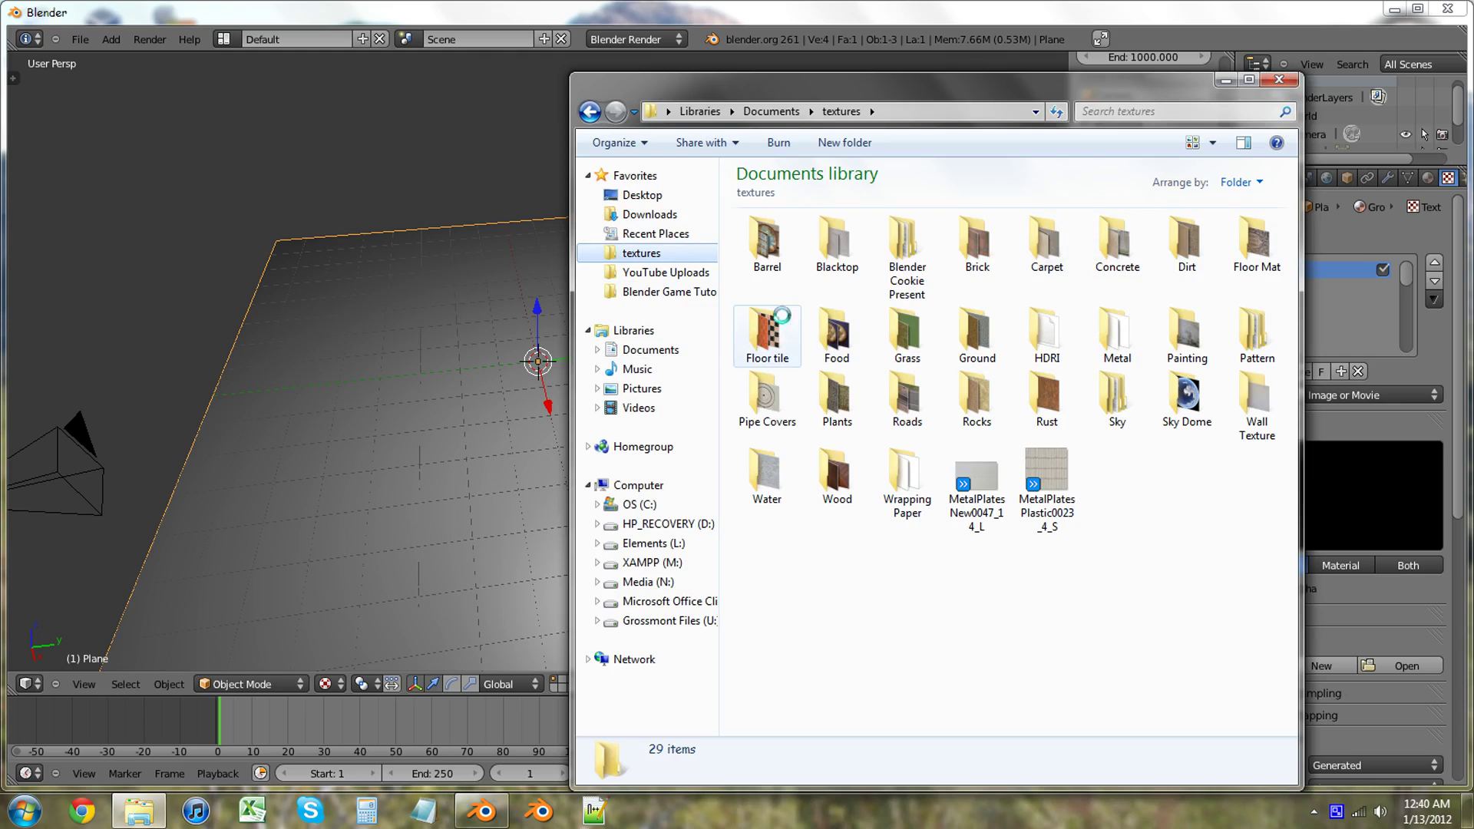
double_click(768, 330)
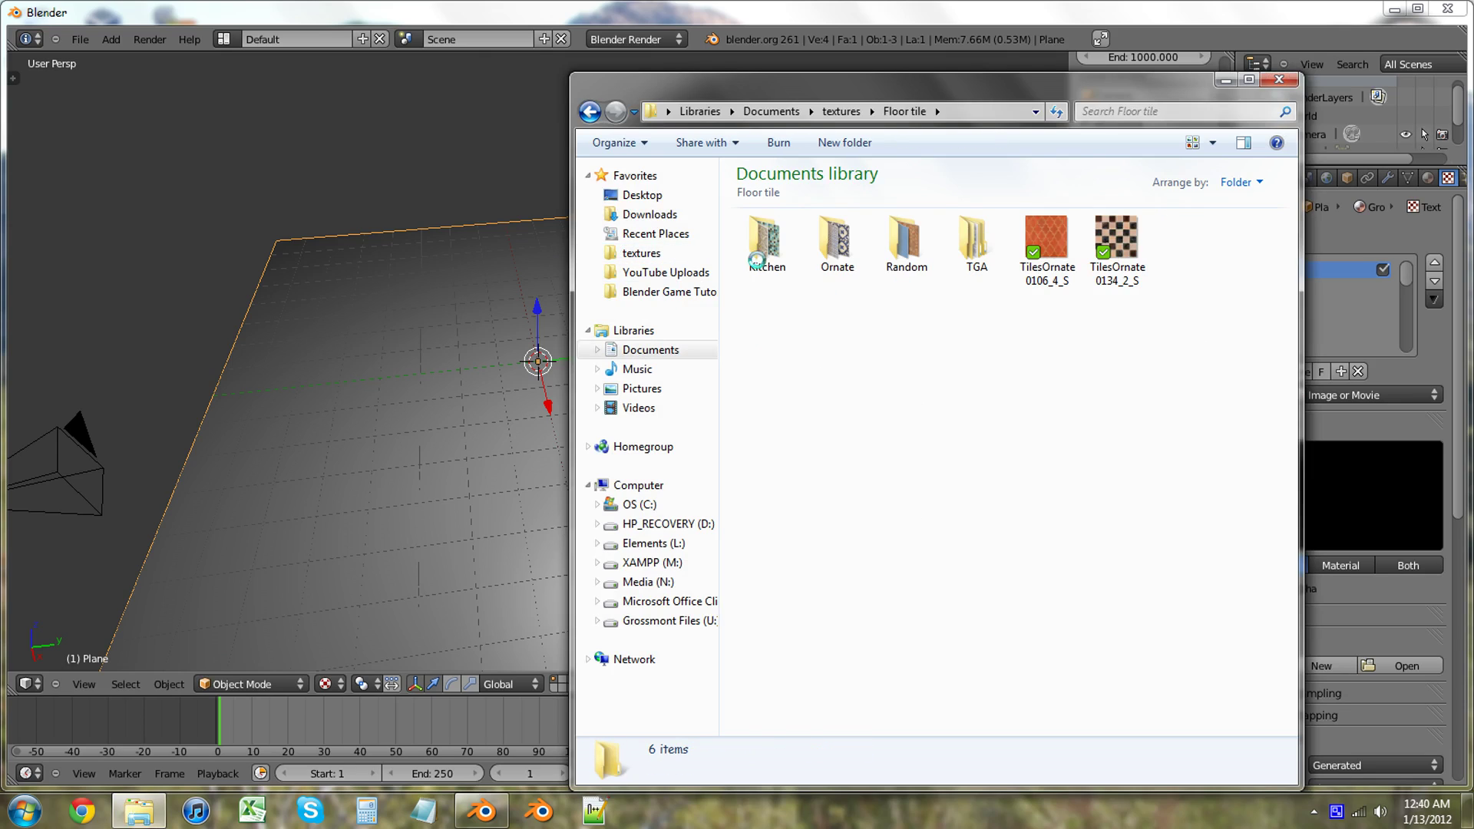
double_click(900, 238)
double_click(835, 244)
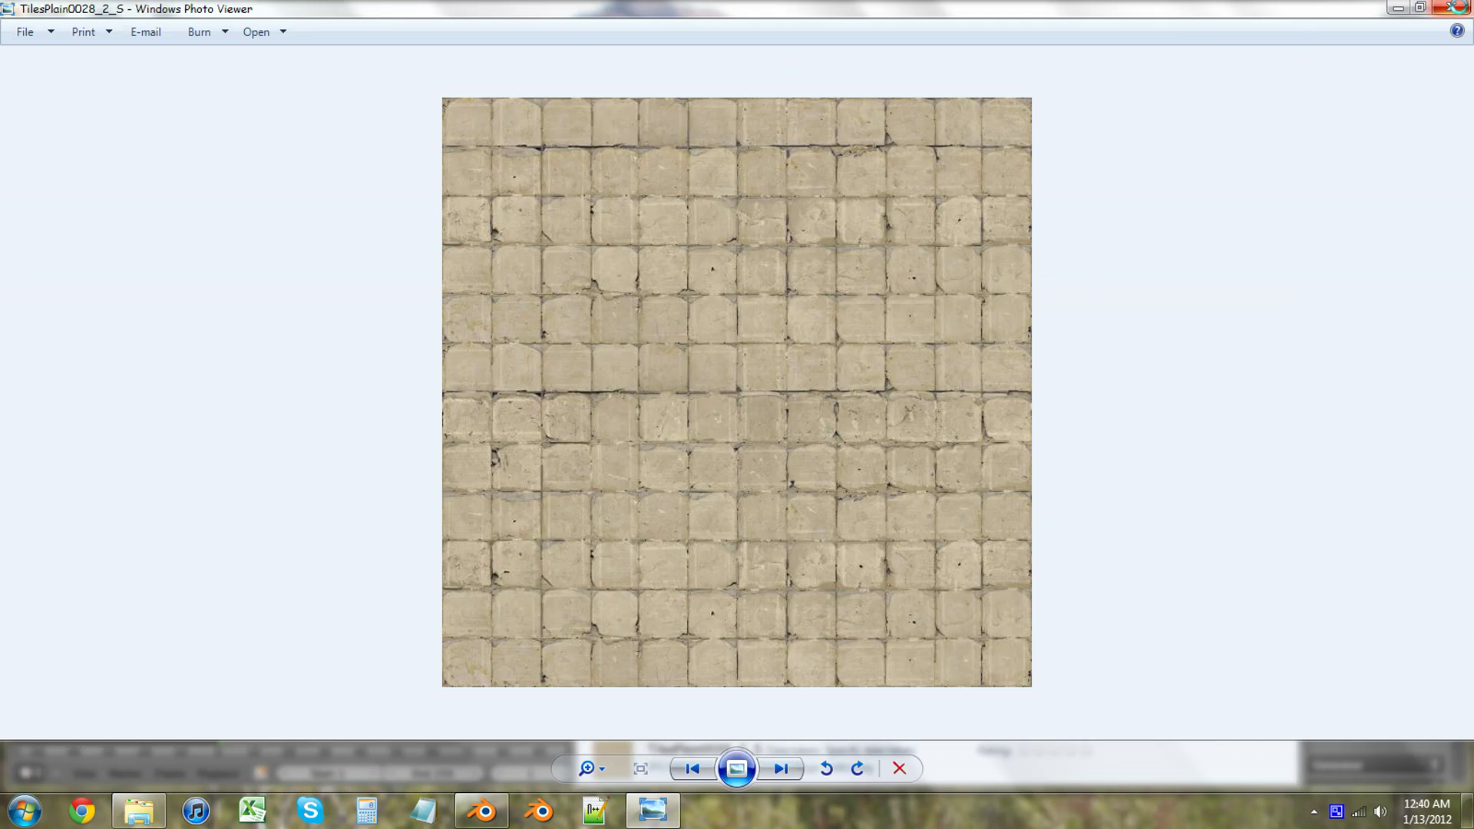
click(1453, 7)
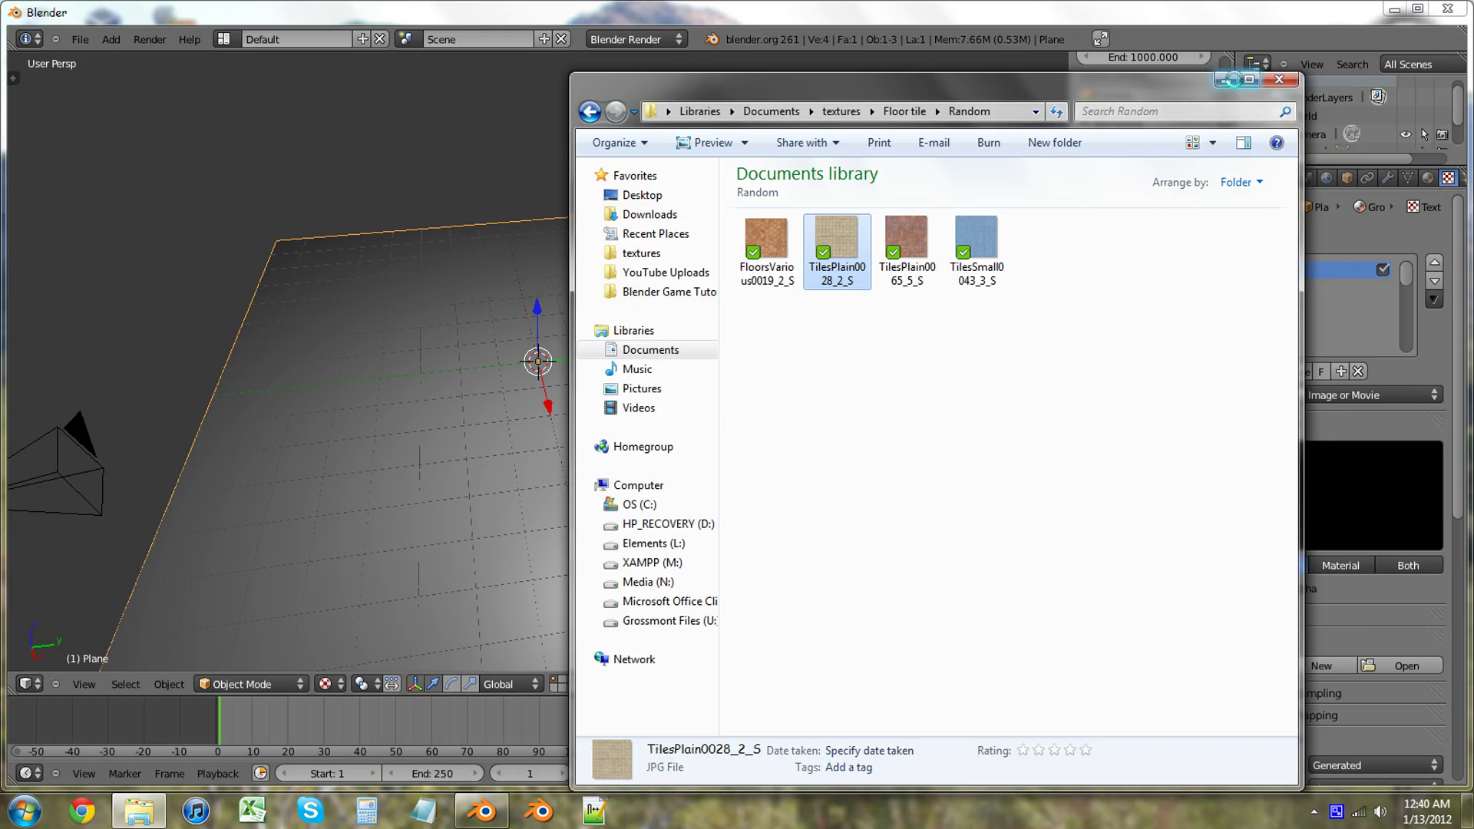
click(1228, 79)
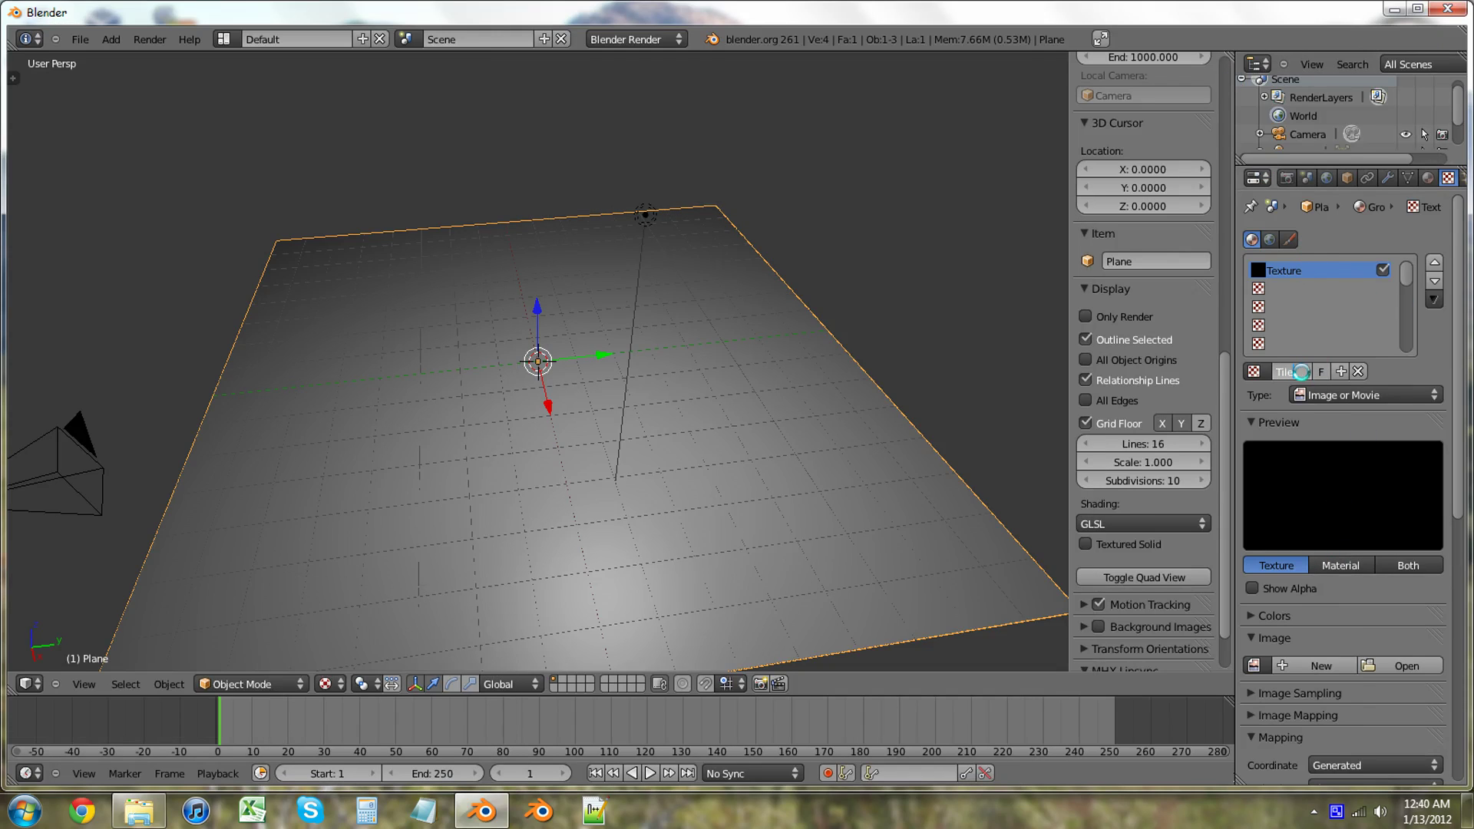
Name the texture Tile and load TilesPlain0028_2_S.jpg from textures/Floor tile/Random
key(Return)
click(1398, 668)
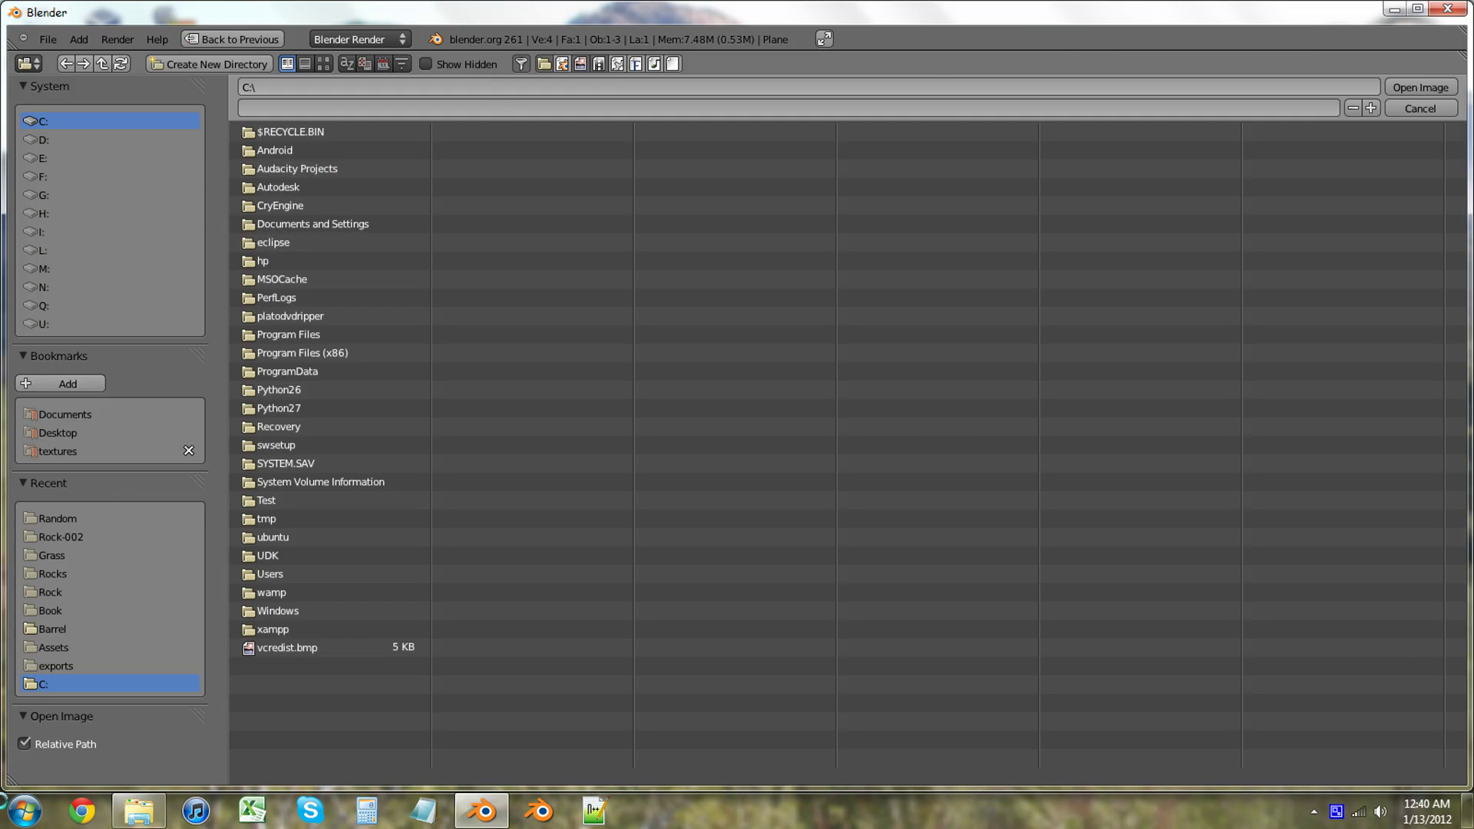
click(58, 451)
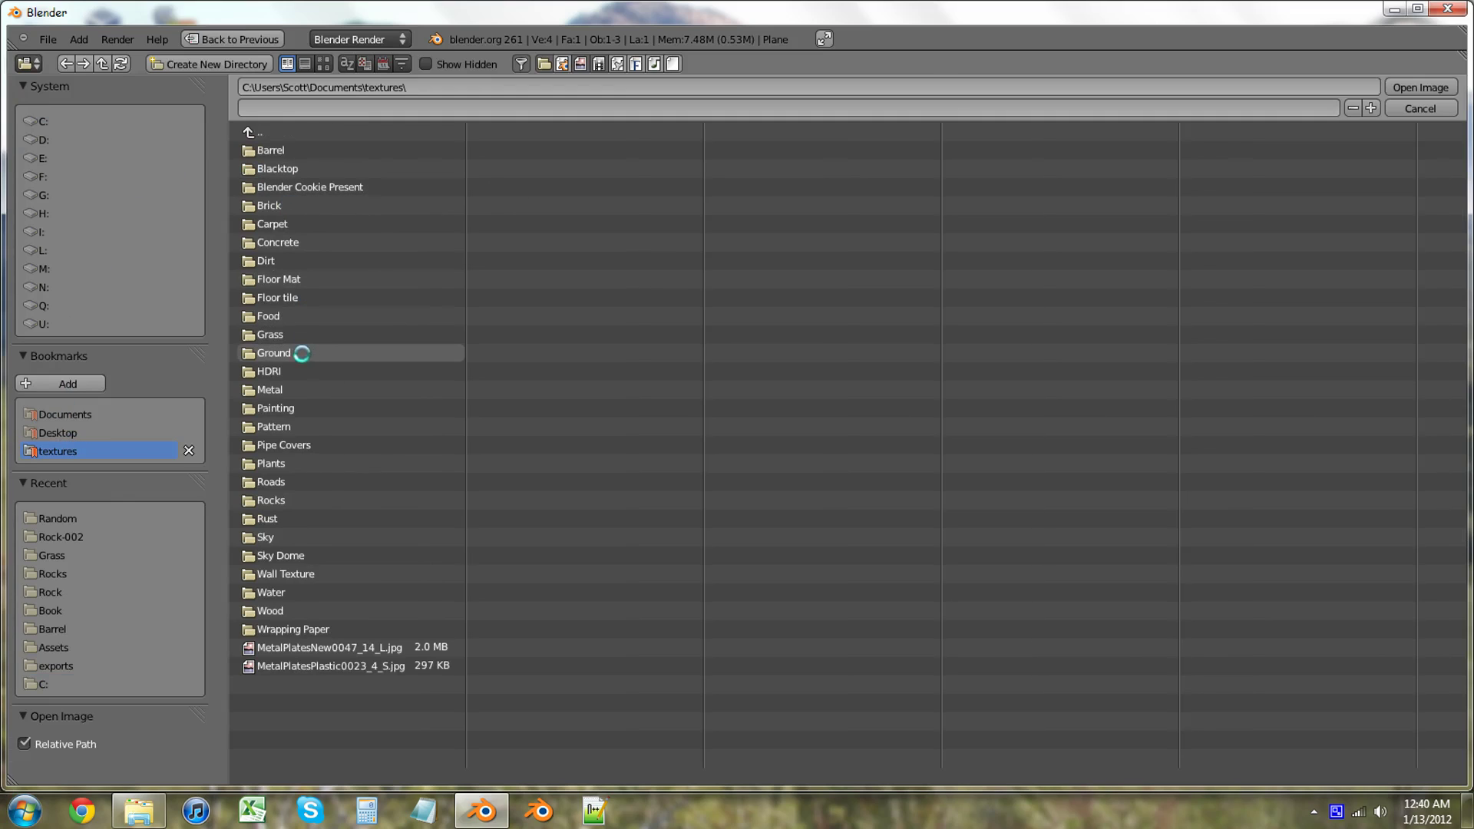
click(296, 299)
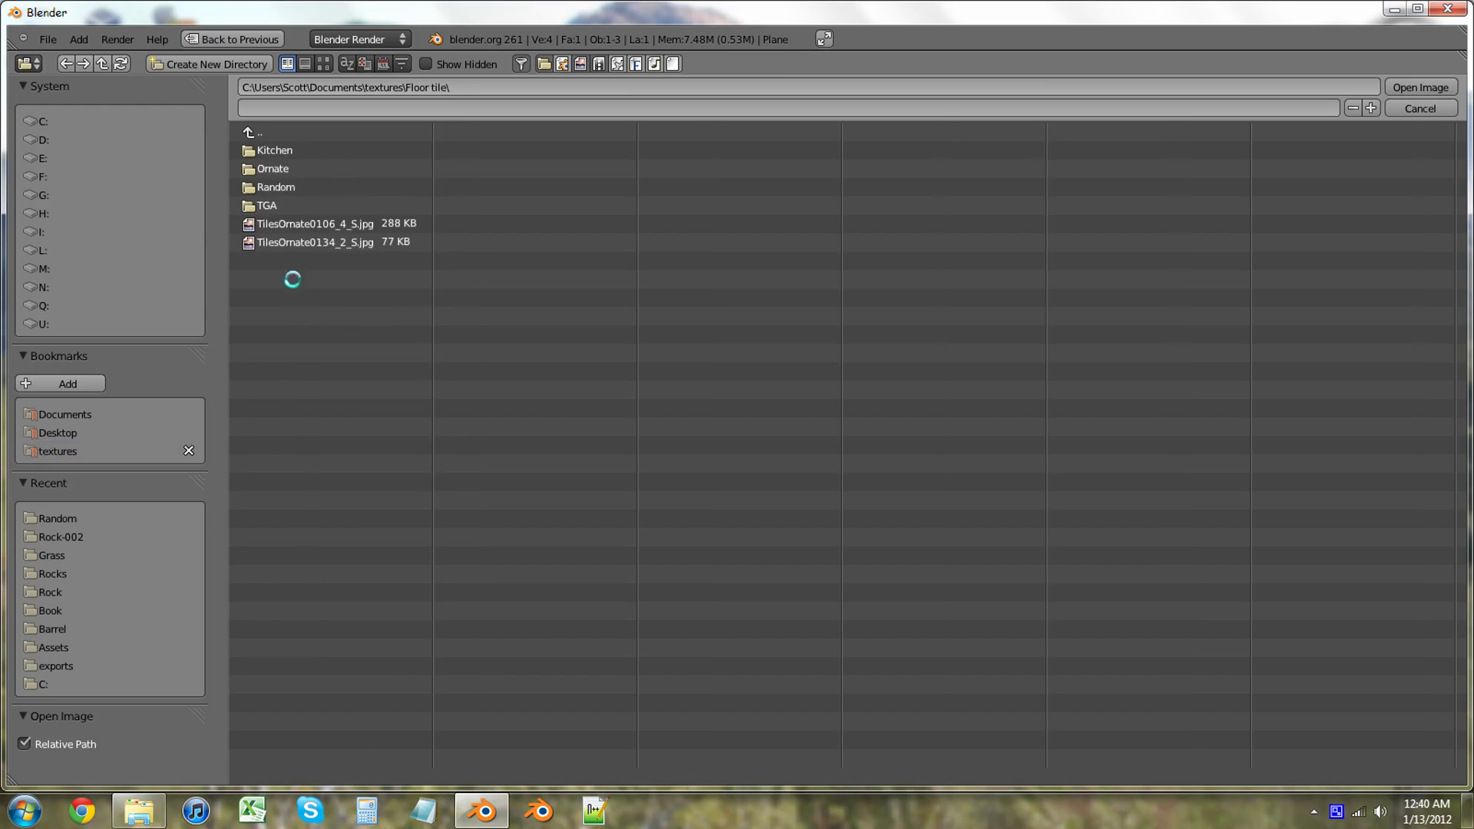
click(274, 188)
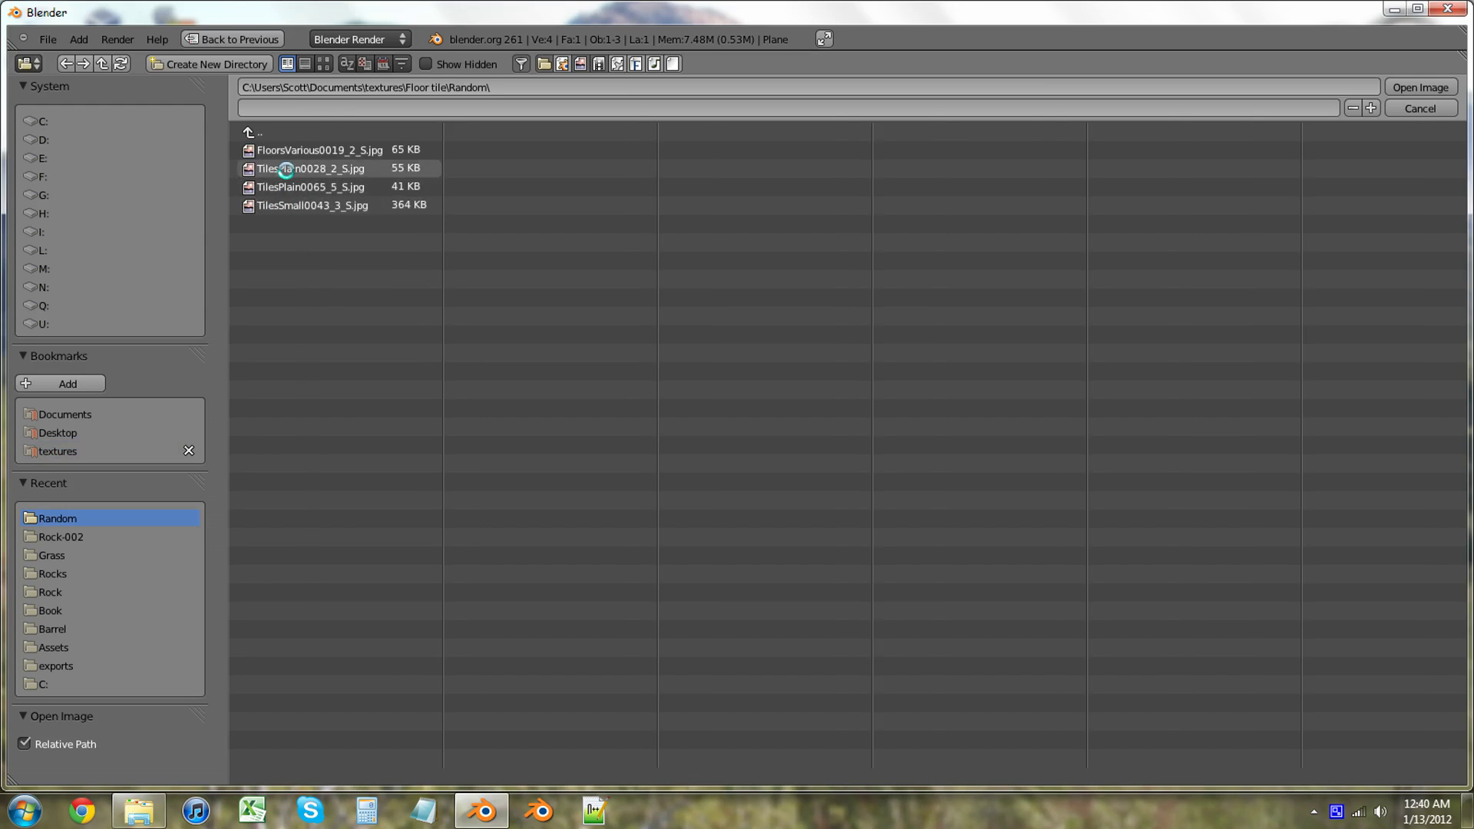
click(285, 170)
click(1420, 87)
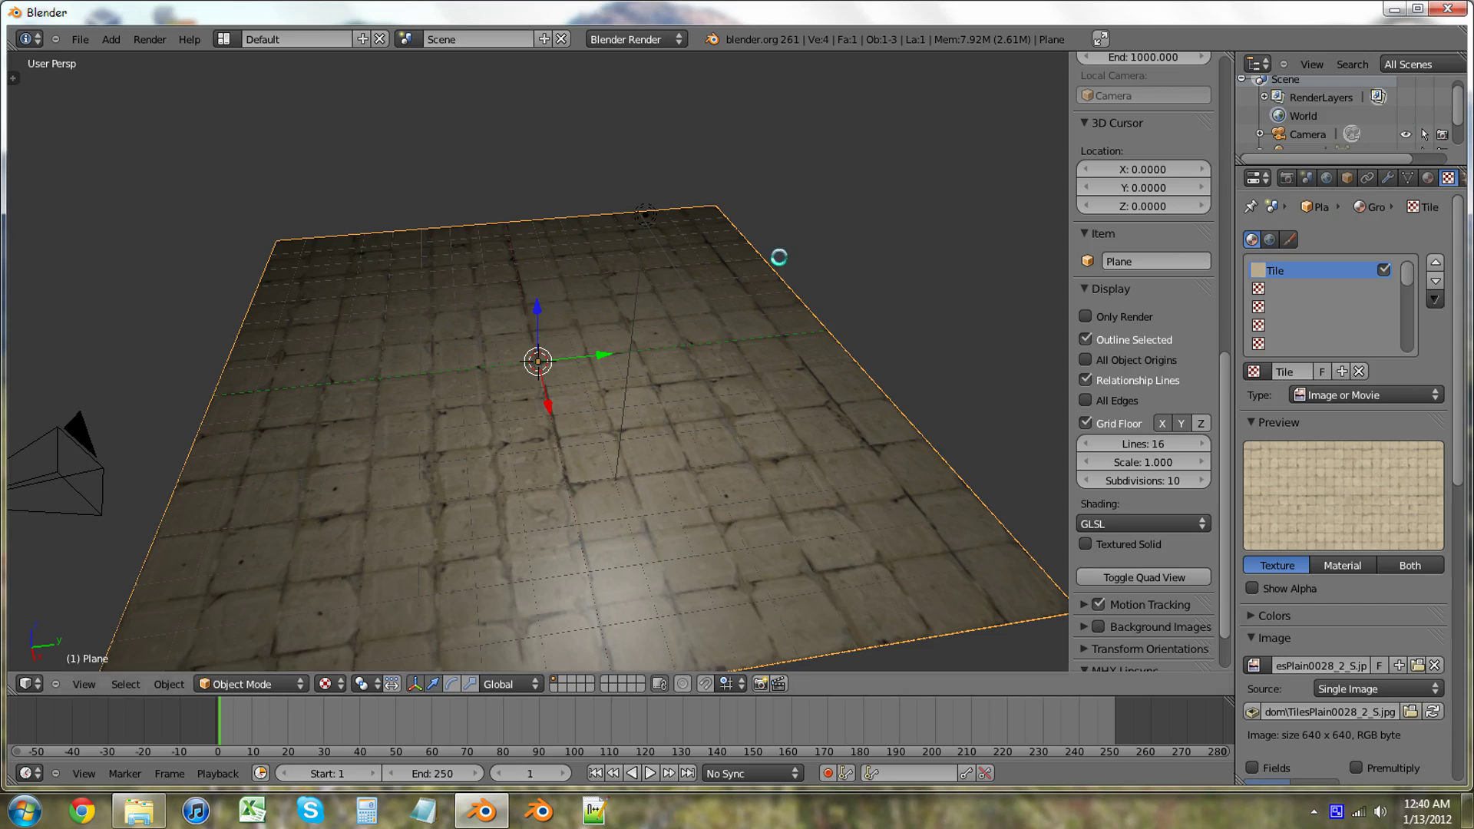
Set Ground's specular intensity to 0.000, keeping diffuse intensity at 0.800
middle_drag(778, 257, 622, 395)
click(1427, 177)
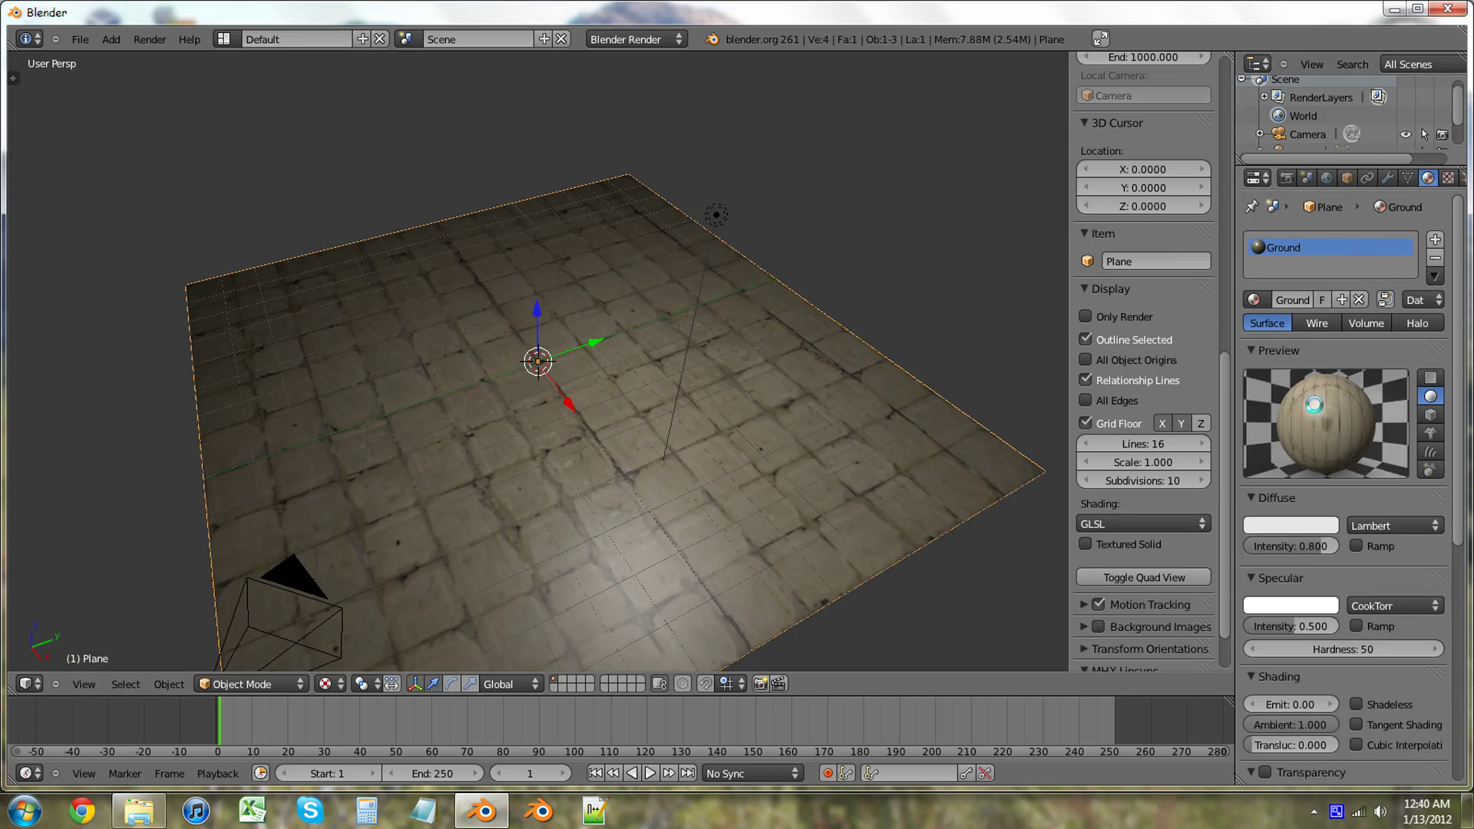
mouse_move(1308, 546)
mouse_down()
mouse_move(1247, 546)
mouse_move(1334, 549)
mouse_up()
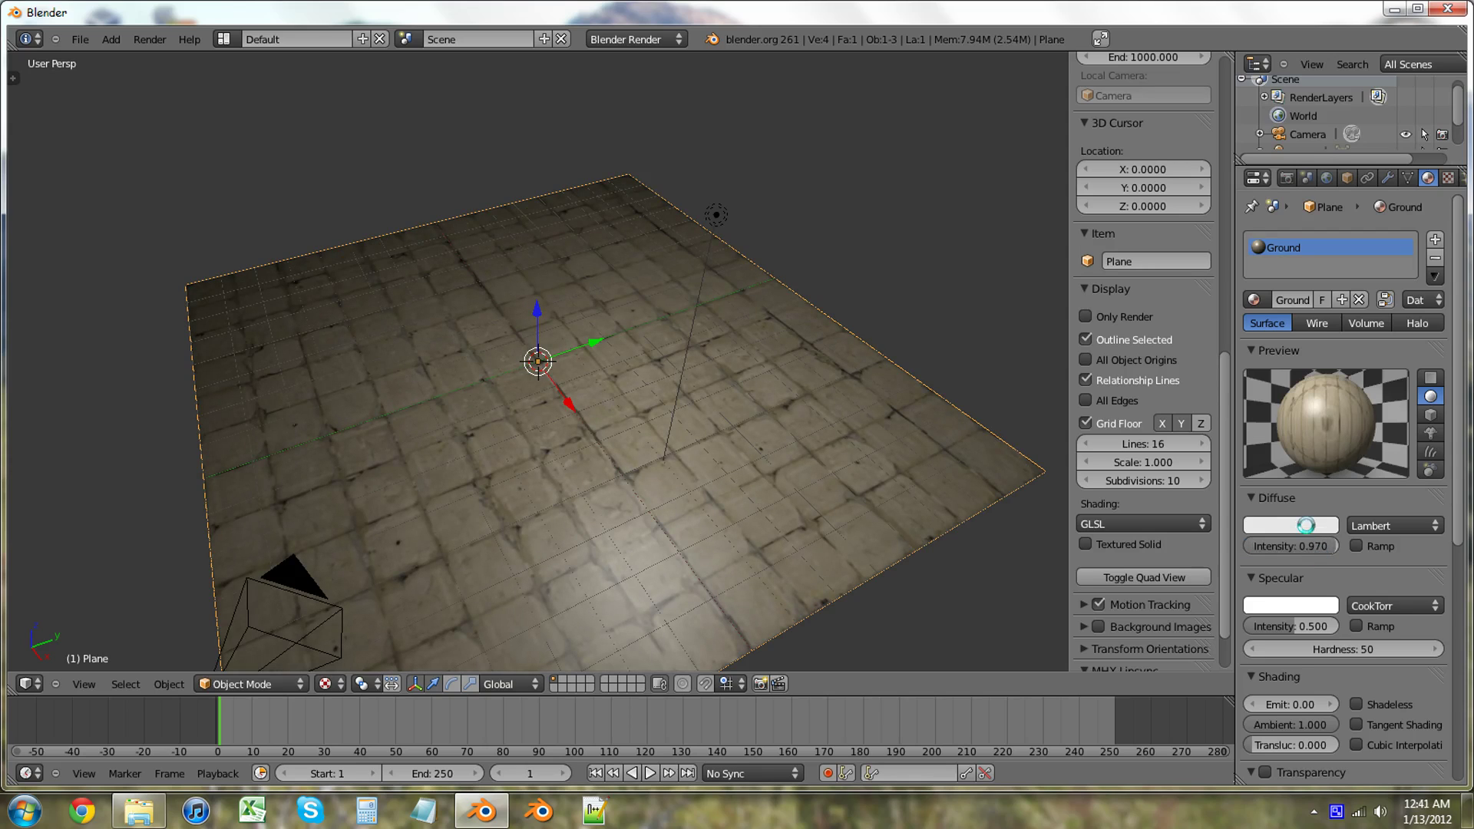
key(ctrl+z)
drag(1305, 626, 1236, 635)
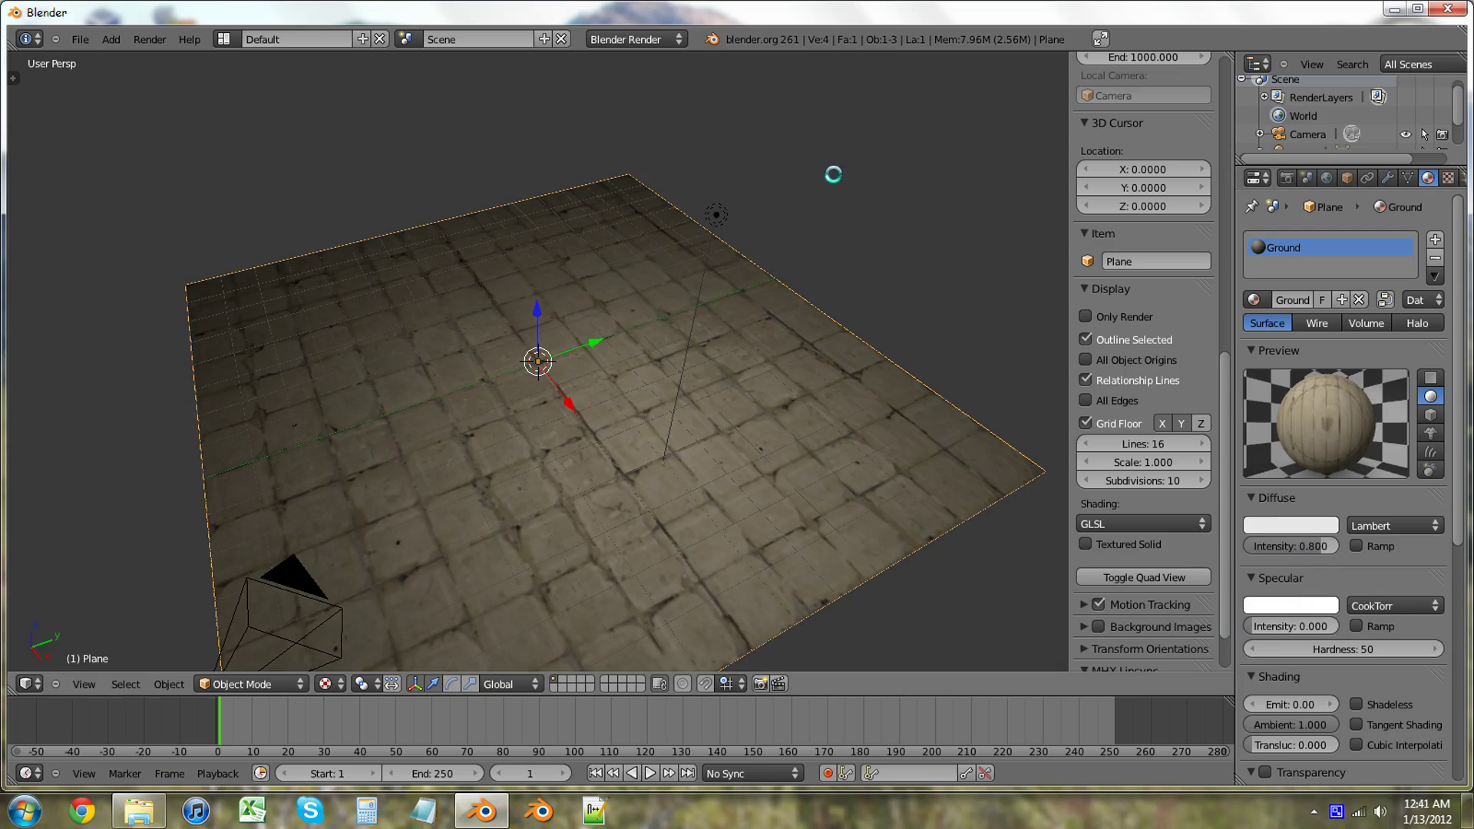
middle_drag(649, 361, 658, 429)
Set the Tile texture's mapping Size X and Y to 1.50, leaving Z at 1.00
click(1447, 177)
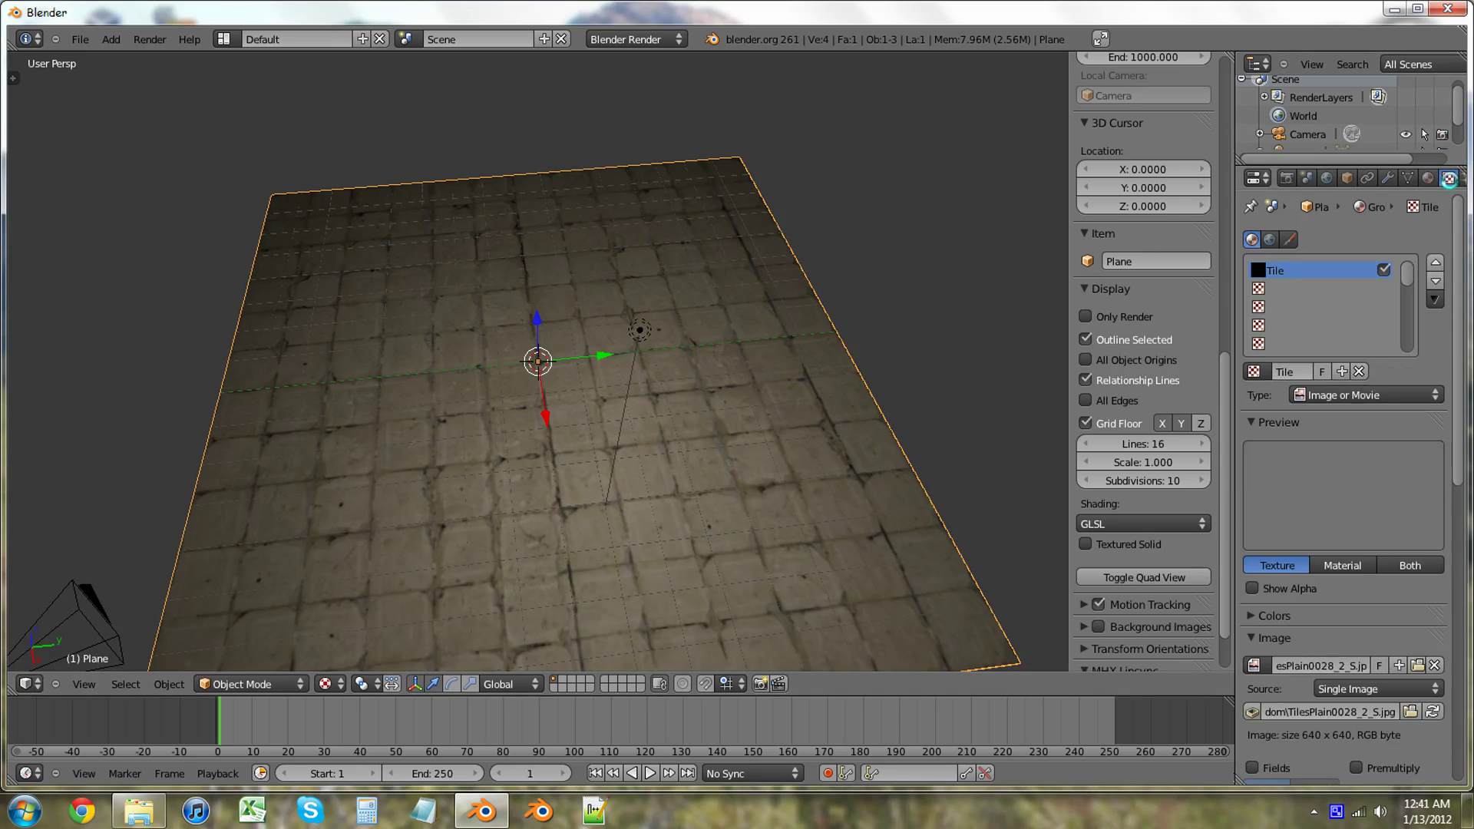
scroll(1348, 561, down, 5)
scroll(1348, 561, down, 6)
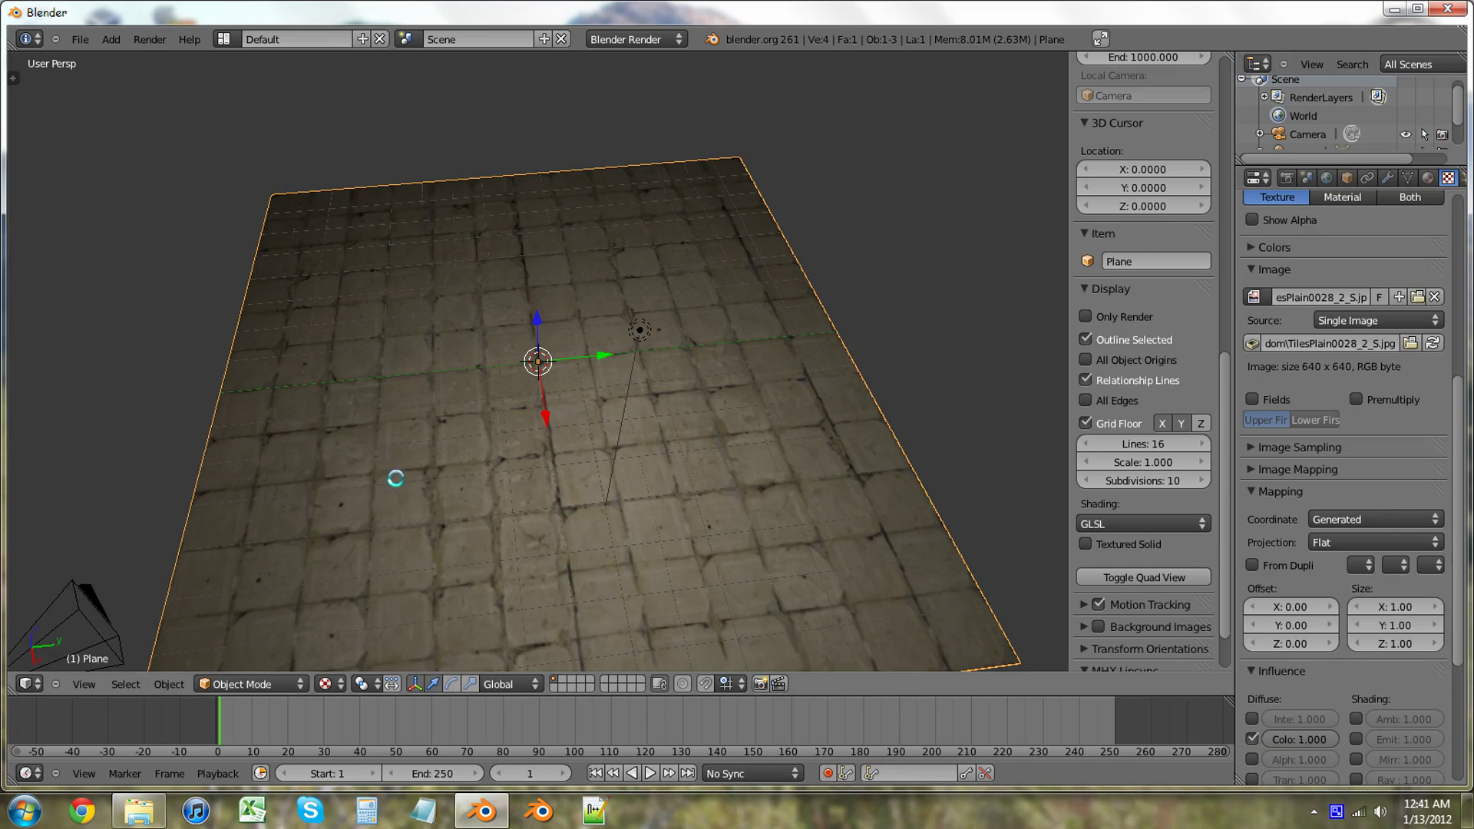
middle_drag(395, 481, 368, 445)
click(1385, 607)
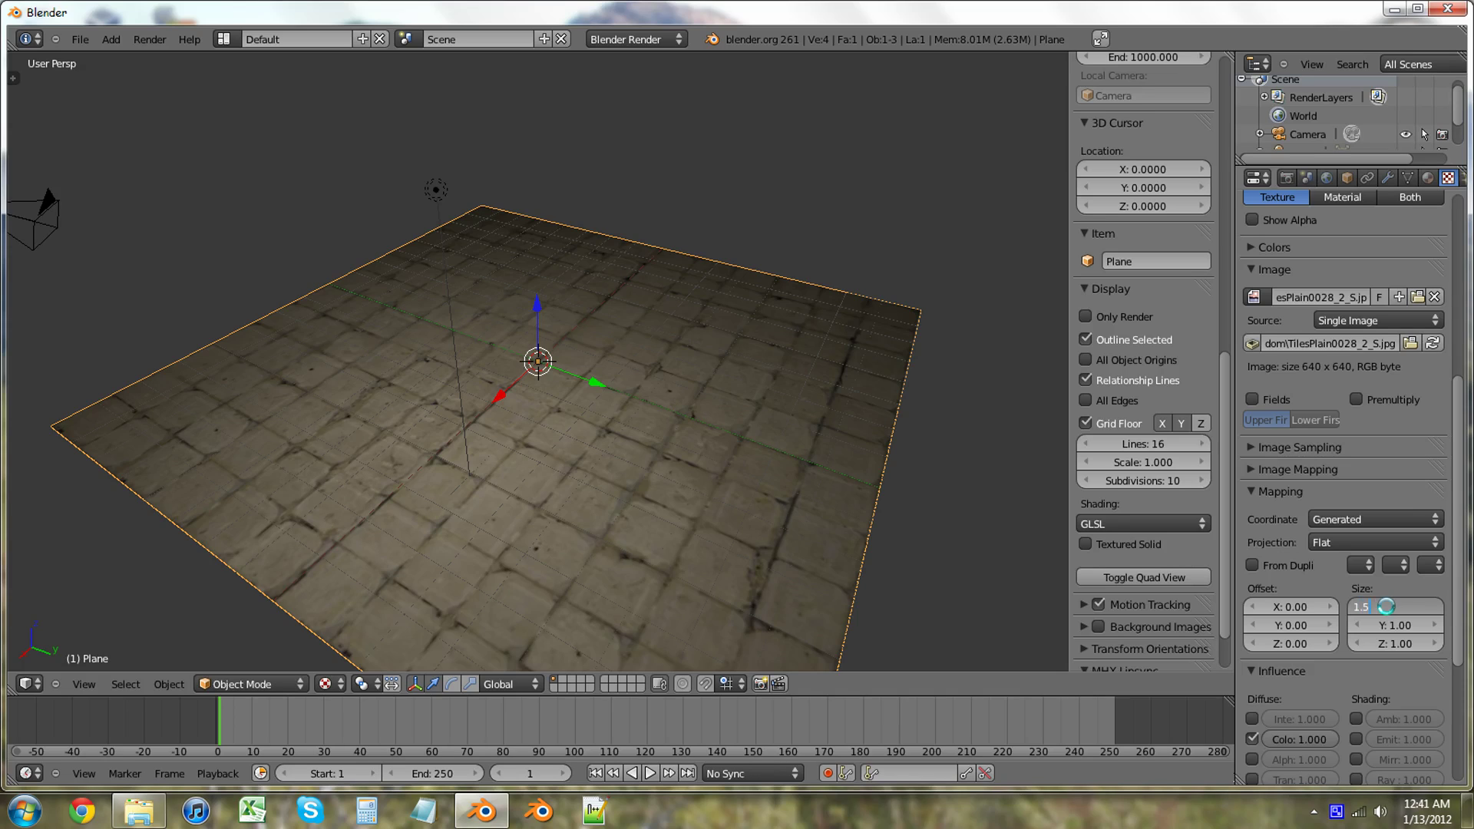
key(Return)
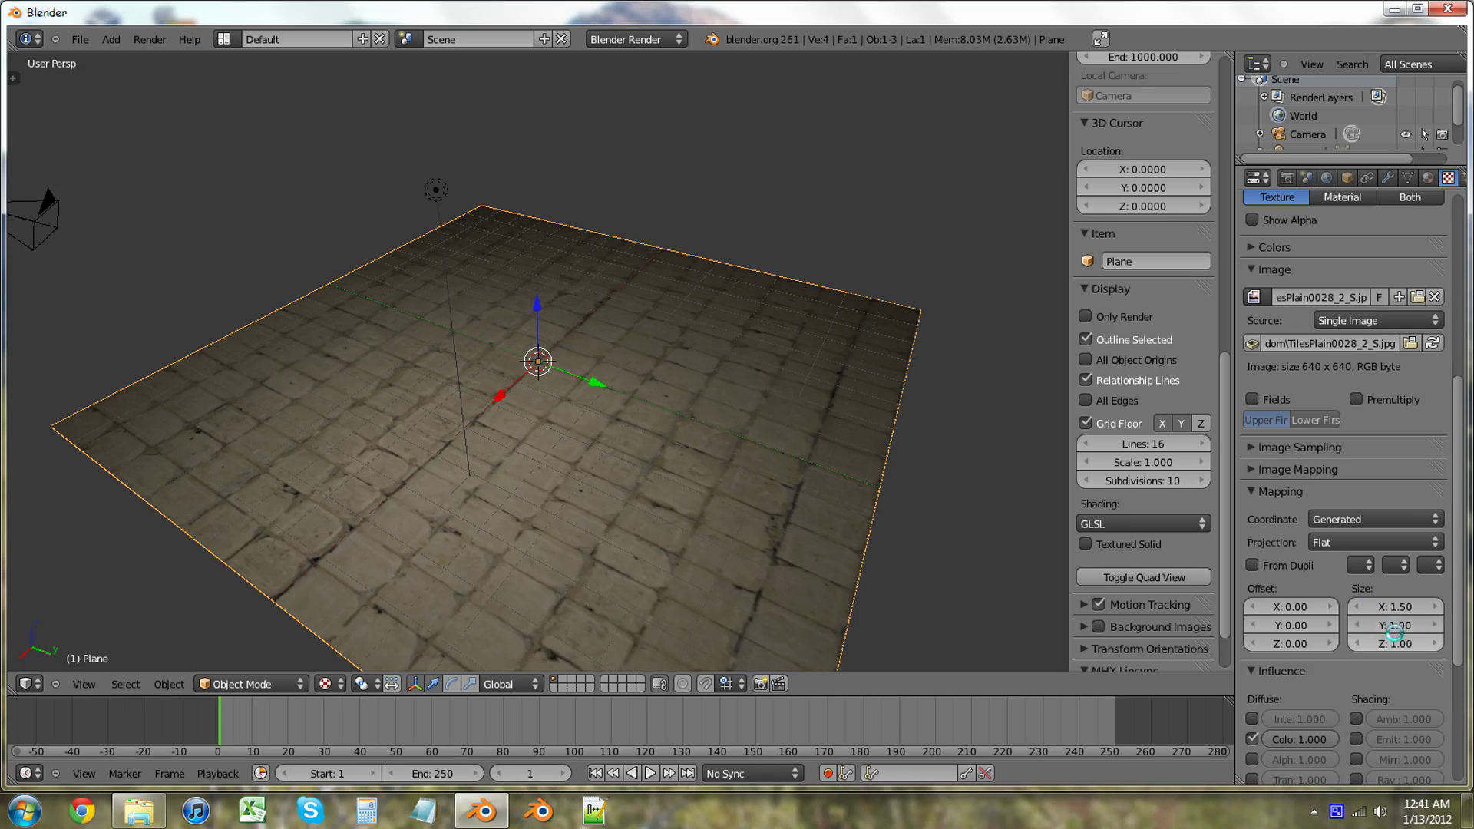
click(1394, 626)
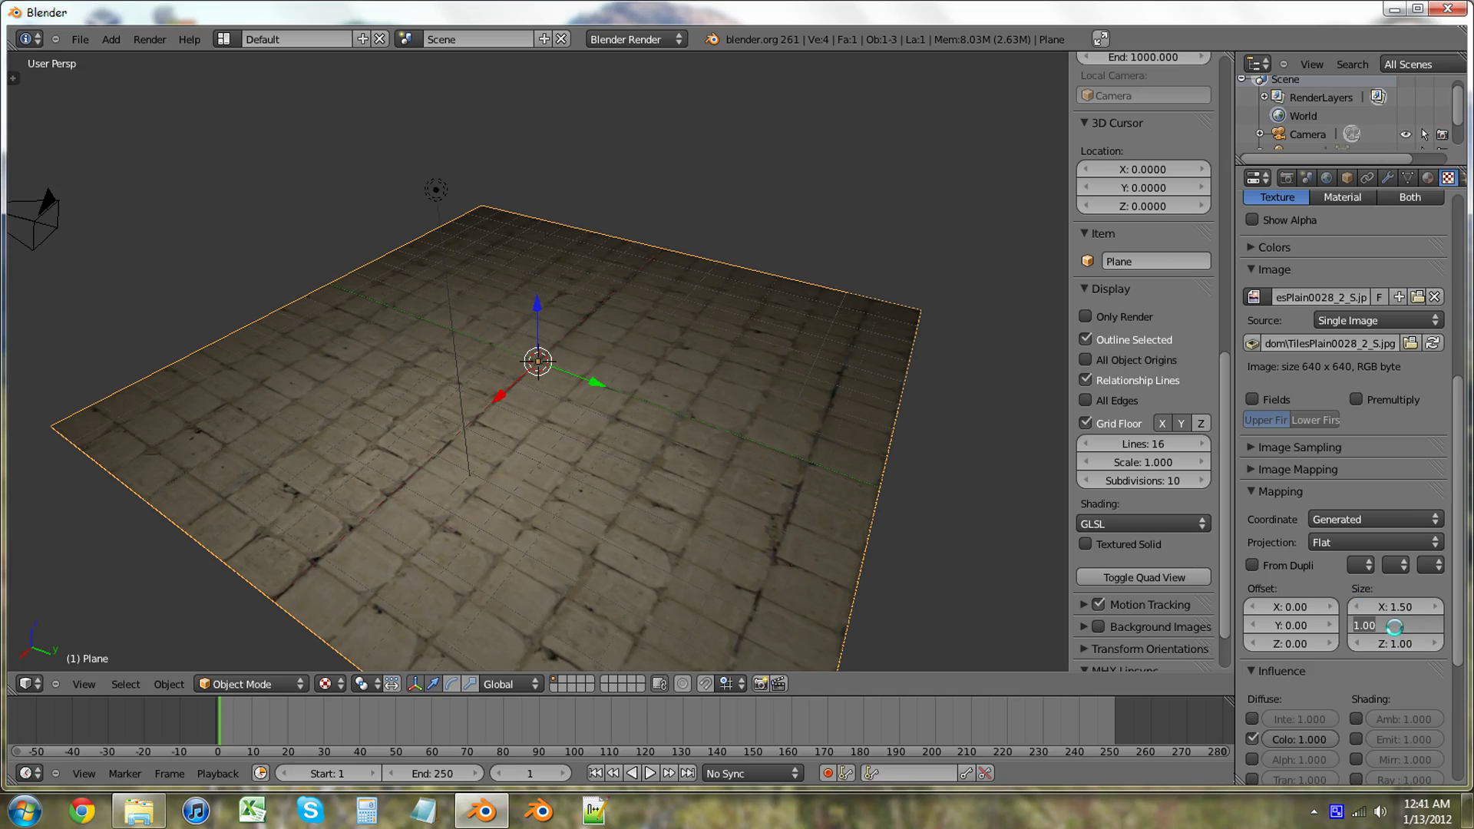
text(1.5)
key(Return)
mouse_move(799, 444)
middle_down()
mouse_move(605, 358)
mouse_move(564, 397)
mouse_move(691, 504)
mouse_move(806, 460)
mouse_move(747, 507)
mouse_move(635, 425)
mouse_move(549, 412)
mouse_move(497, 431)
mouse_move(578, 518)
mouse_move(654, 520)
mouse_move(668, 550)
mouse_move(707, 533)
mouse_move(728, 482)
mouse_move(779, 434)
mouse_move(806, 435)
mouse_move(770, 446)
middle_up()
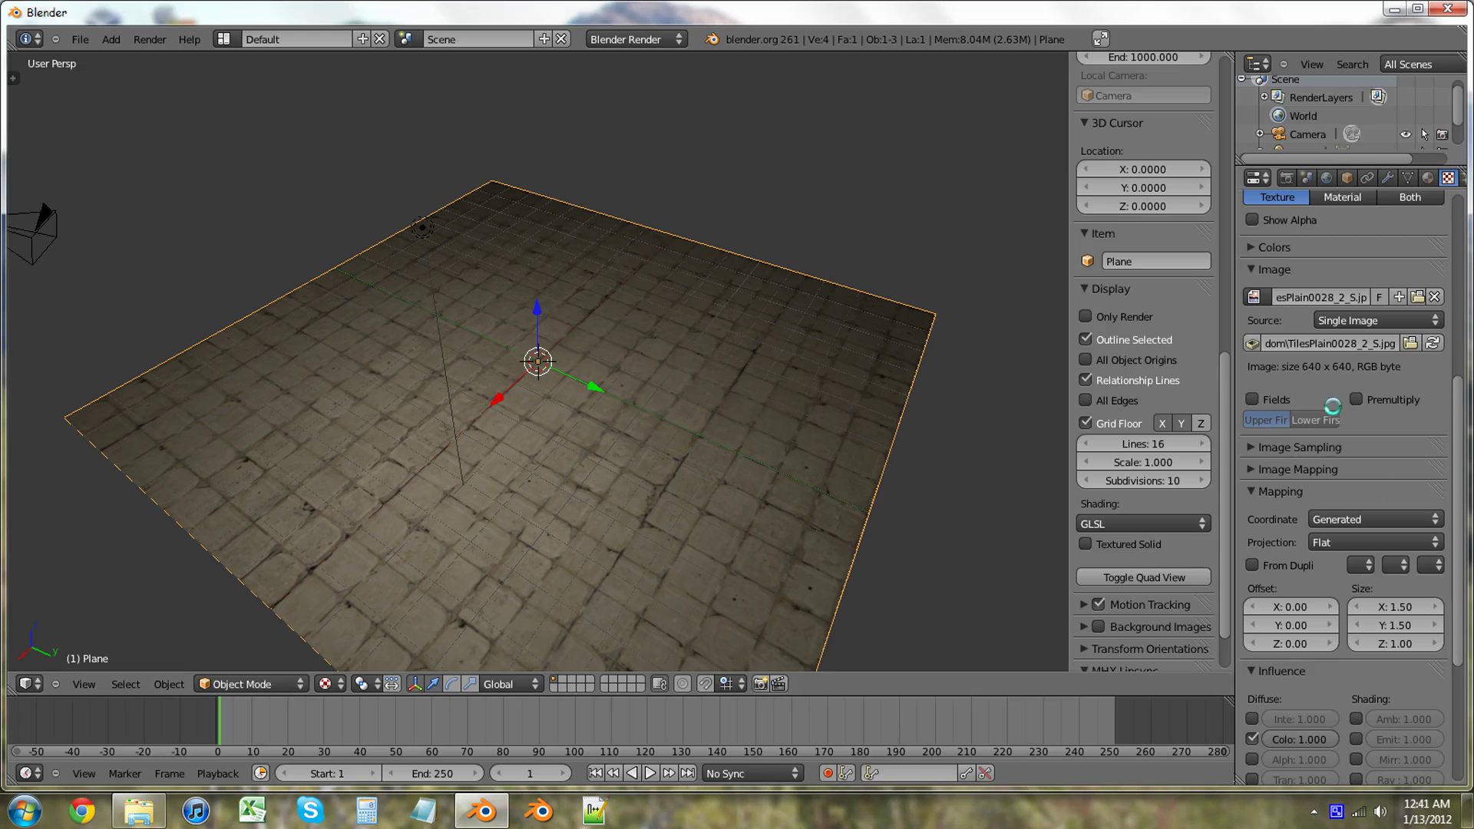
Scroll the texture properties down to the Influence section with Geometry and Bump Mapping
scroll(1326, 496, down, 8)
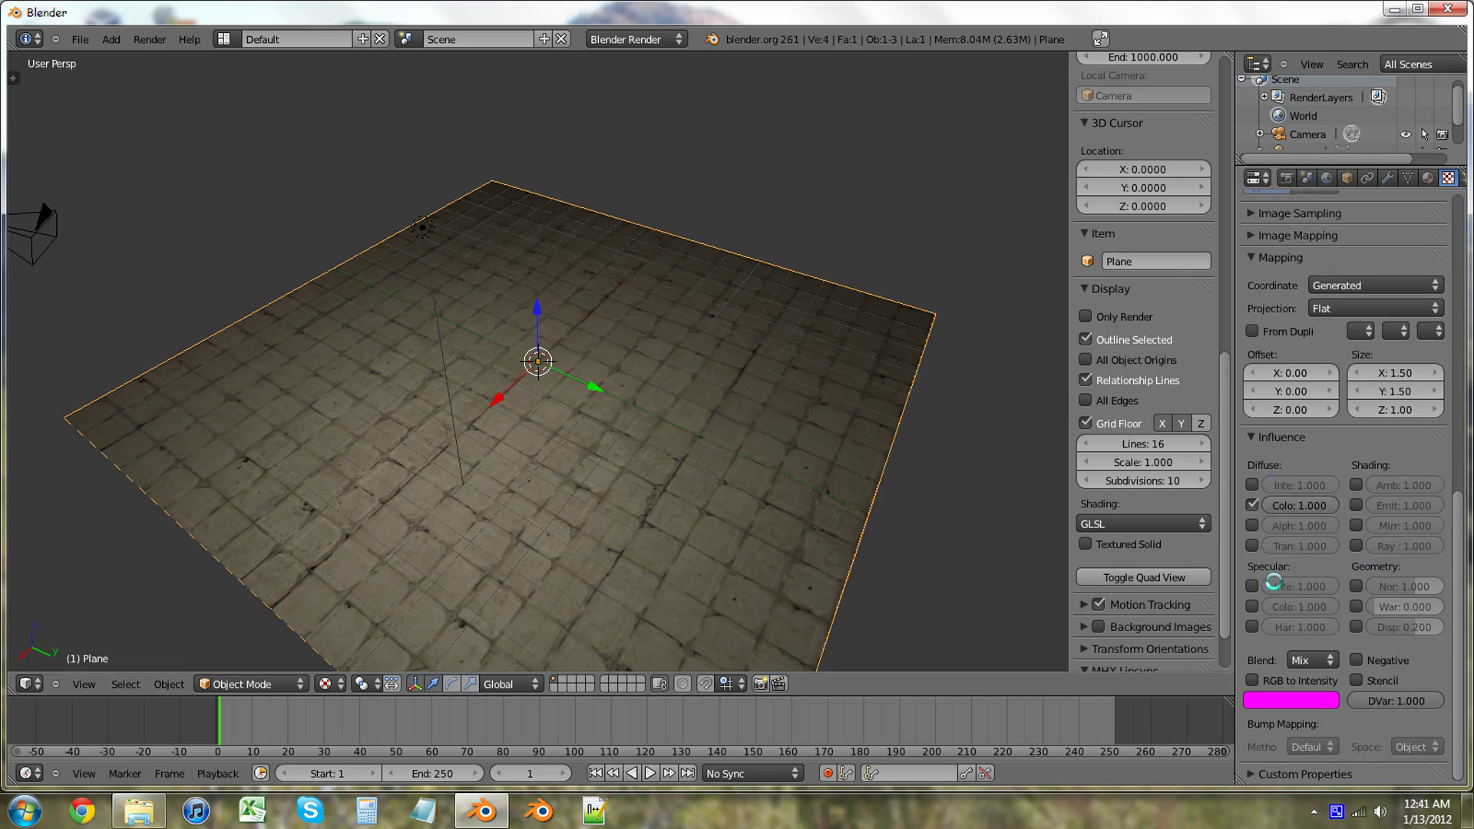
scroll(1315, 420, up, 14)
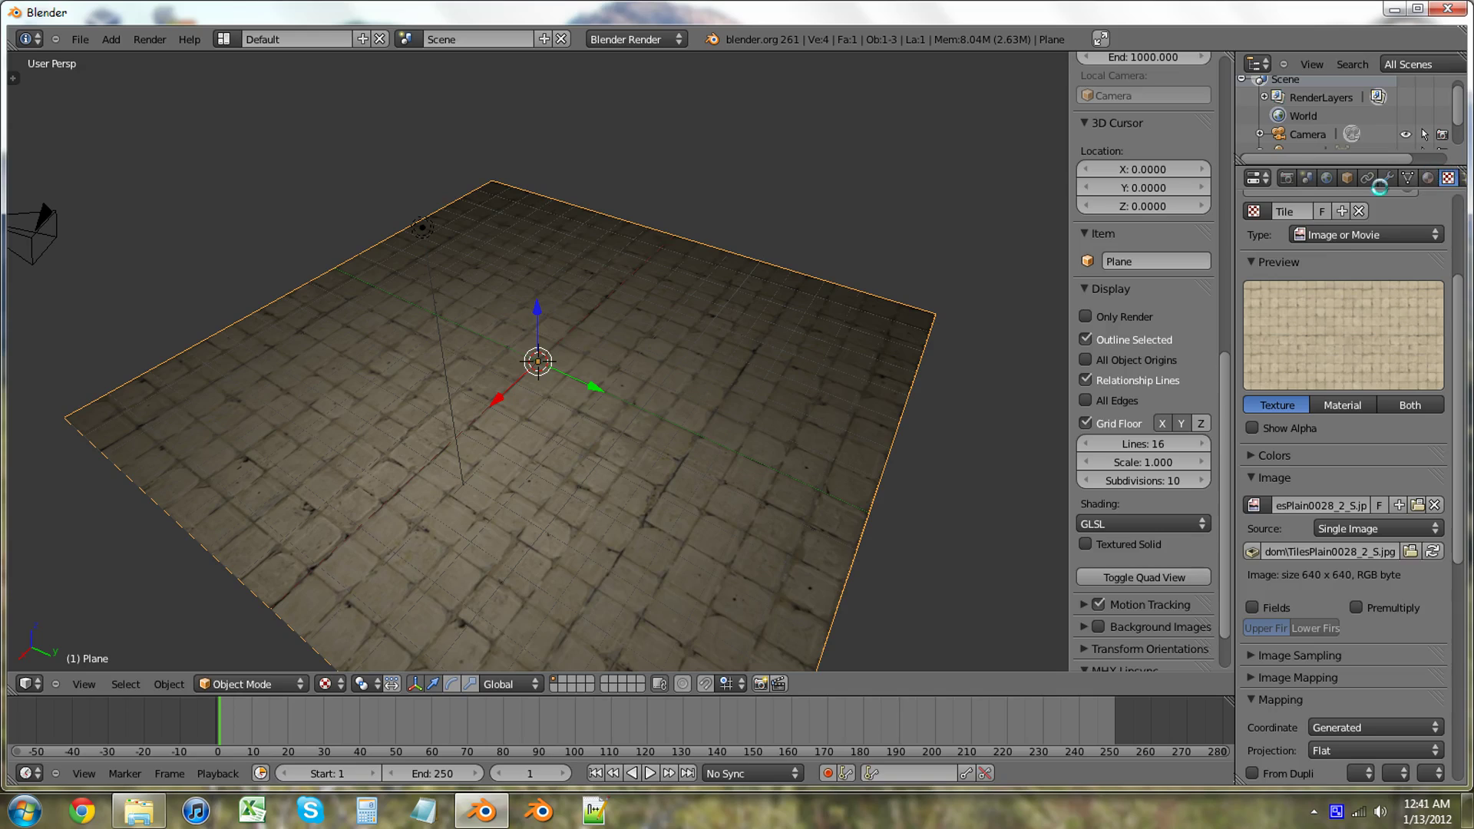
scroll(1349, 476, down, 11)
scroll(1349, 476, down, 4)
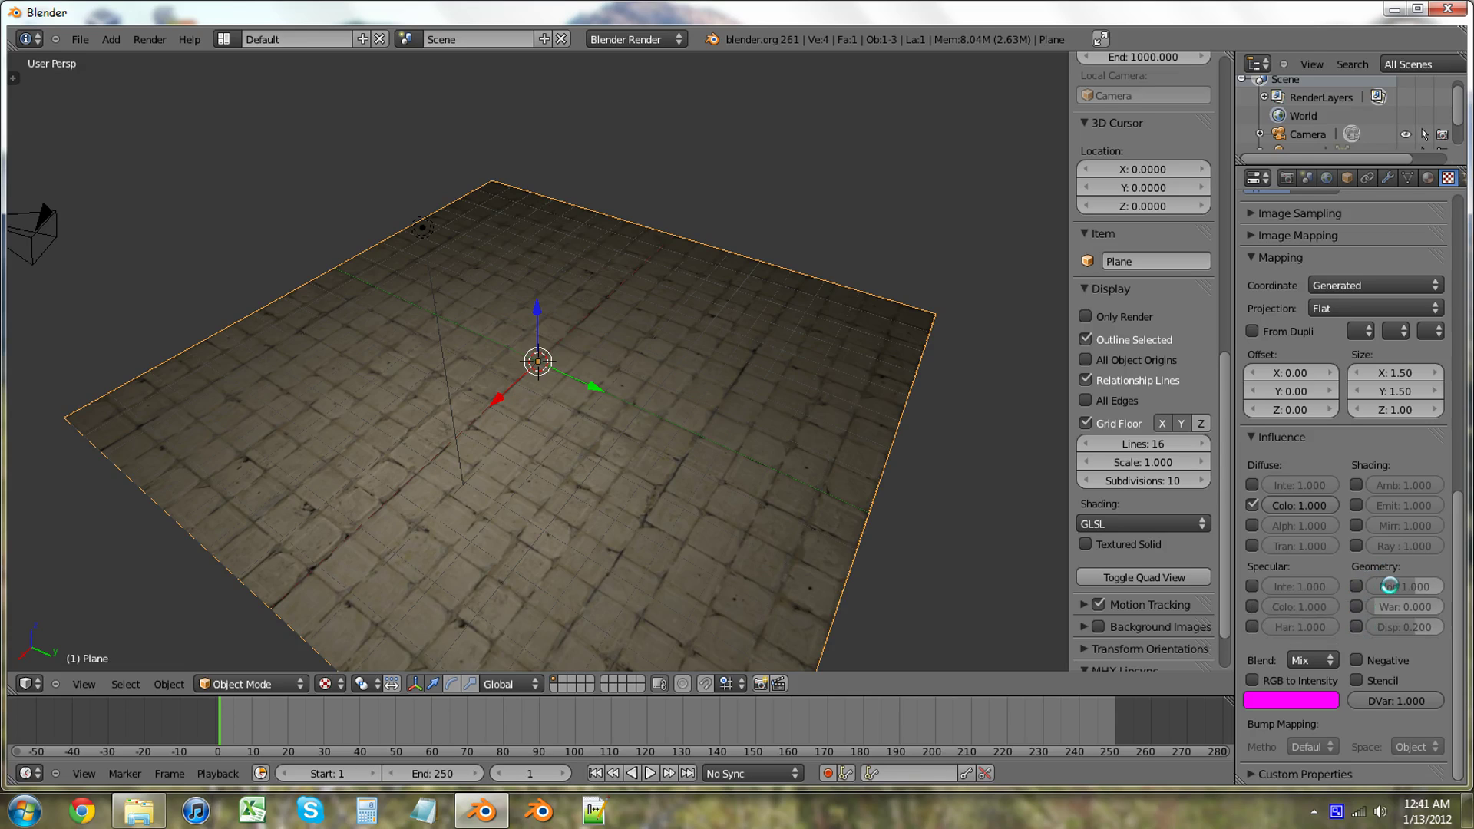
Enable the tile texture's Normal influence with strength 0.130
click(1359, 586)
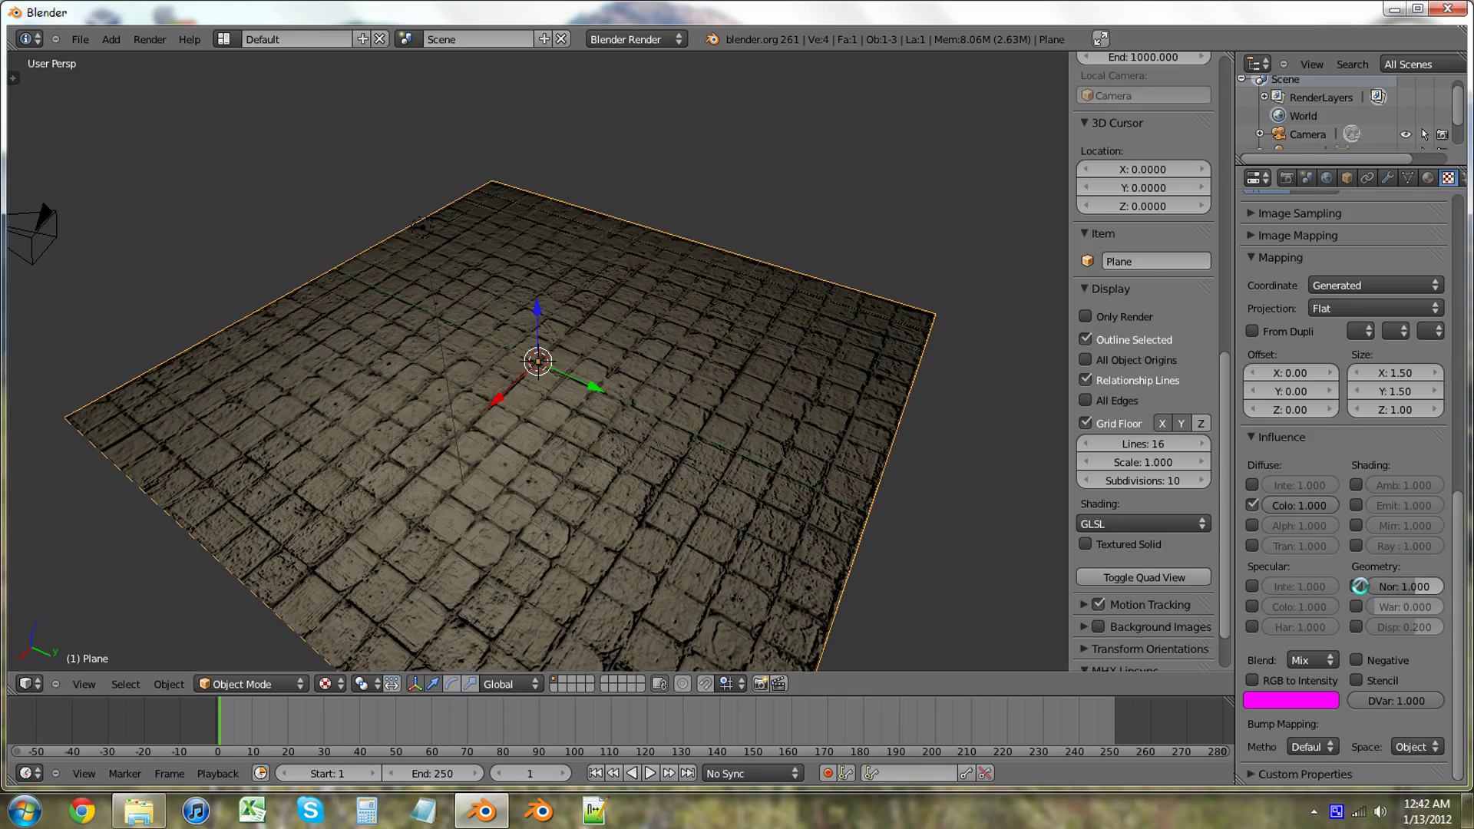
mouse_move(898, 522)
middle_down()
mouse_move(811, 429)
mouse_move(760, 460)
mouse_move(763, 510)
mouse_move(846, 530)
mouse_move(876, 512)
middle_up()
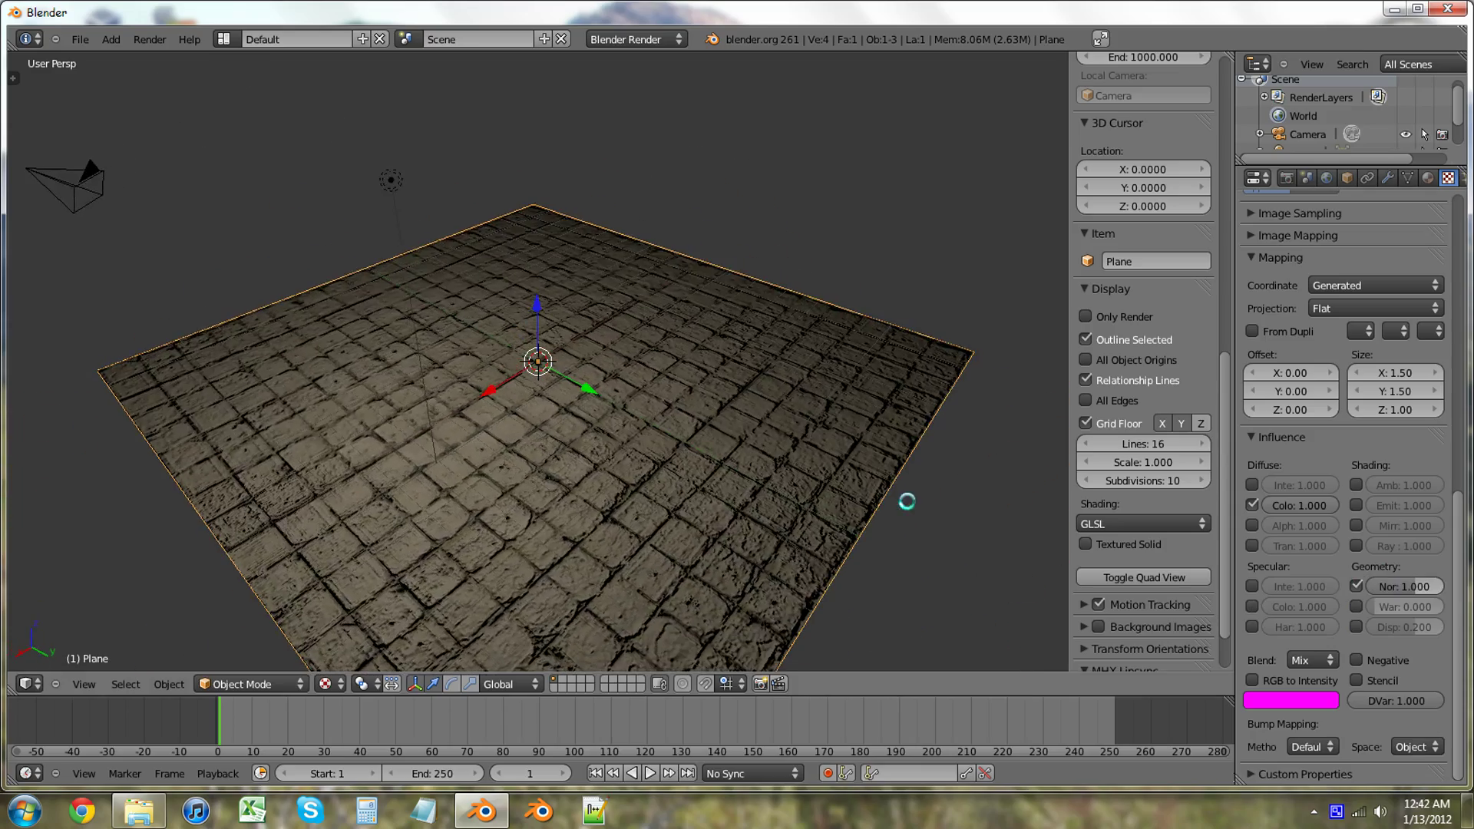
scroll(615, 533, up, 3)
middle_drag(615, 532, 565, 509)
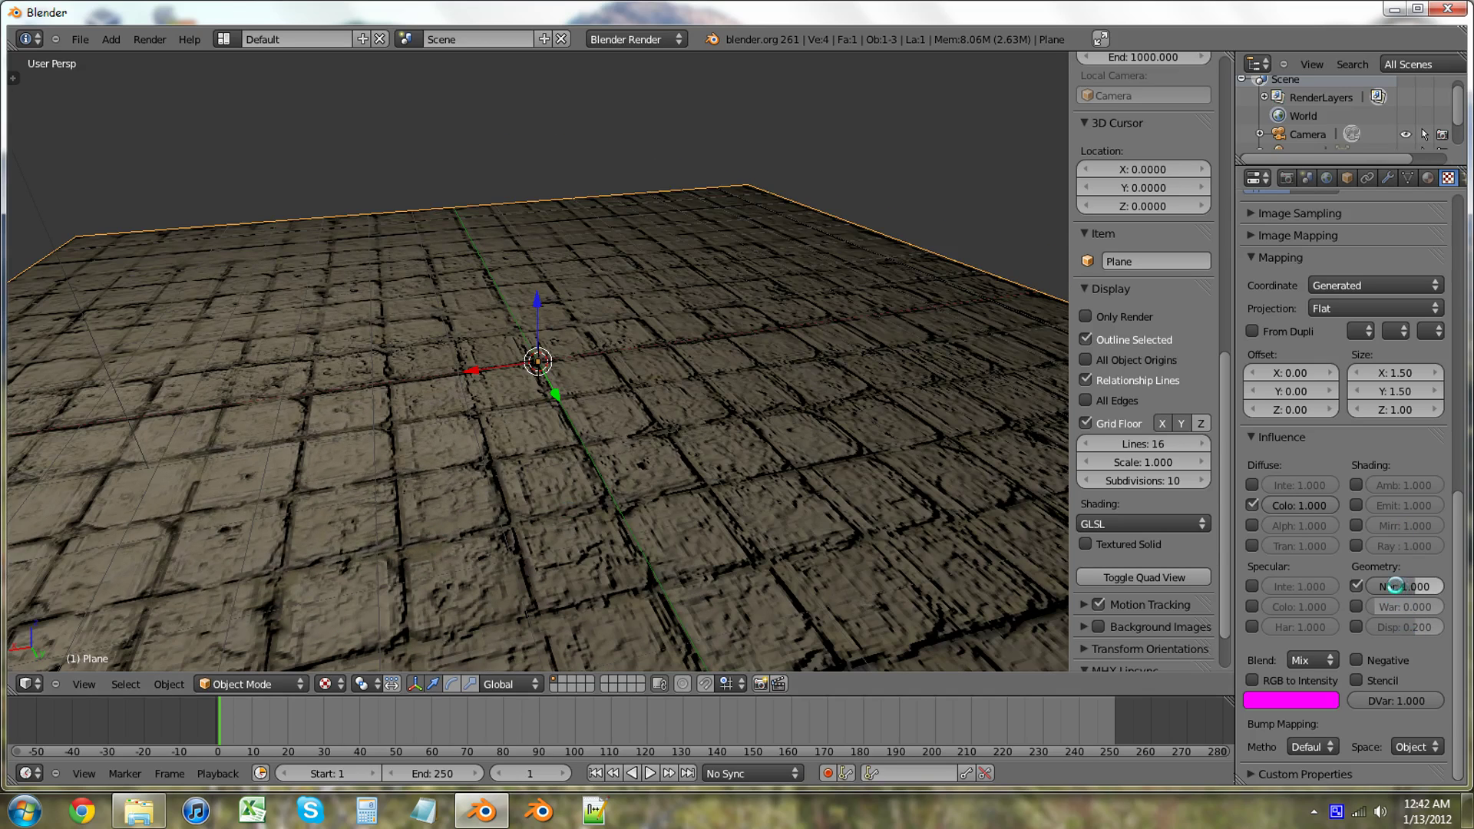
click(1394, 586)
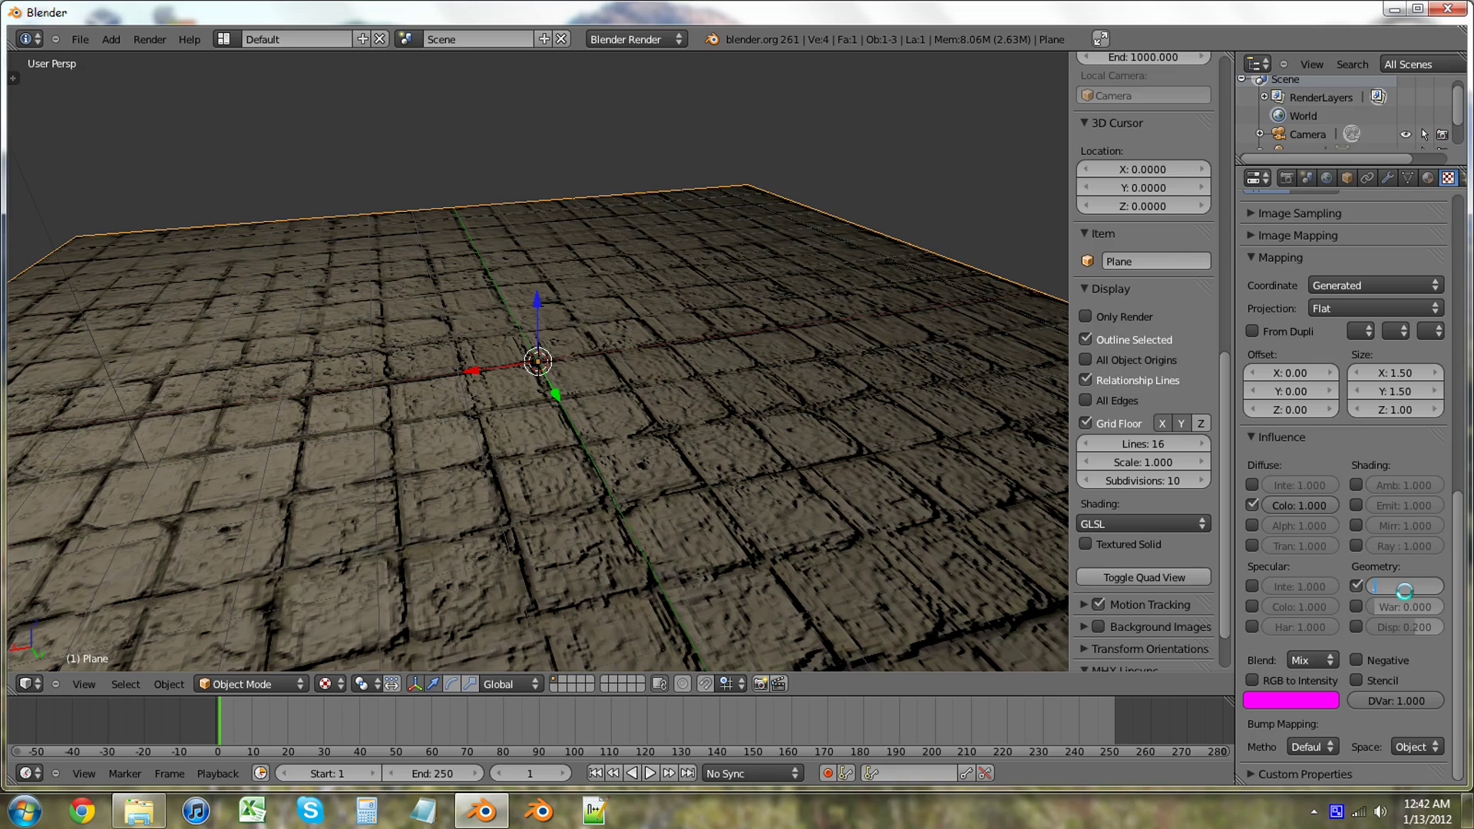
key(Return)
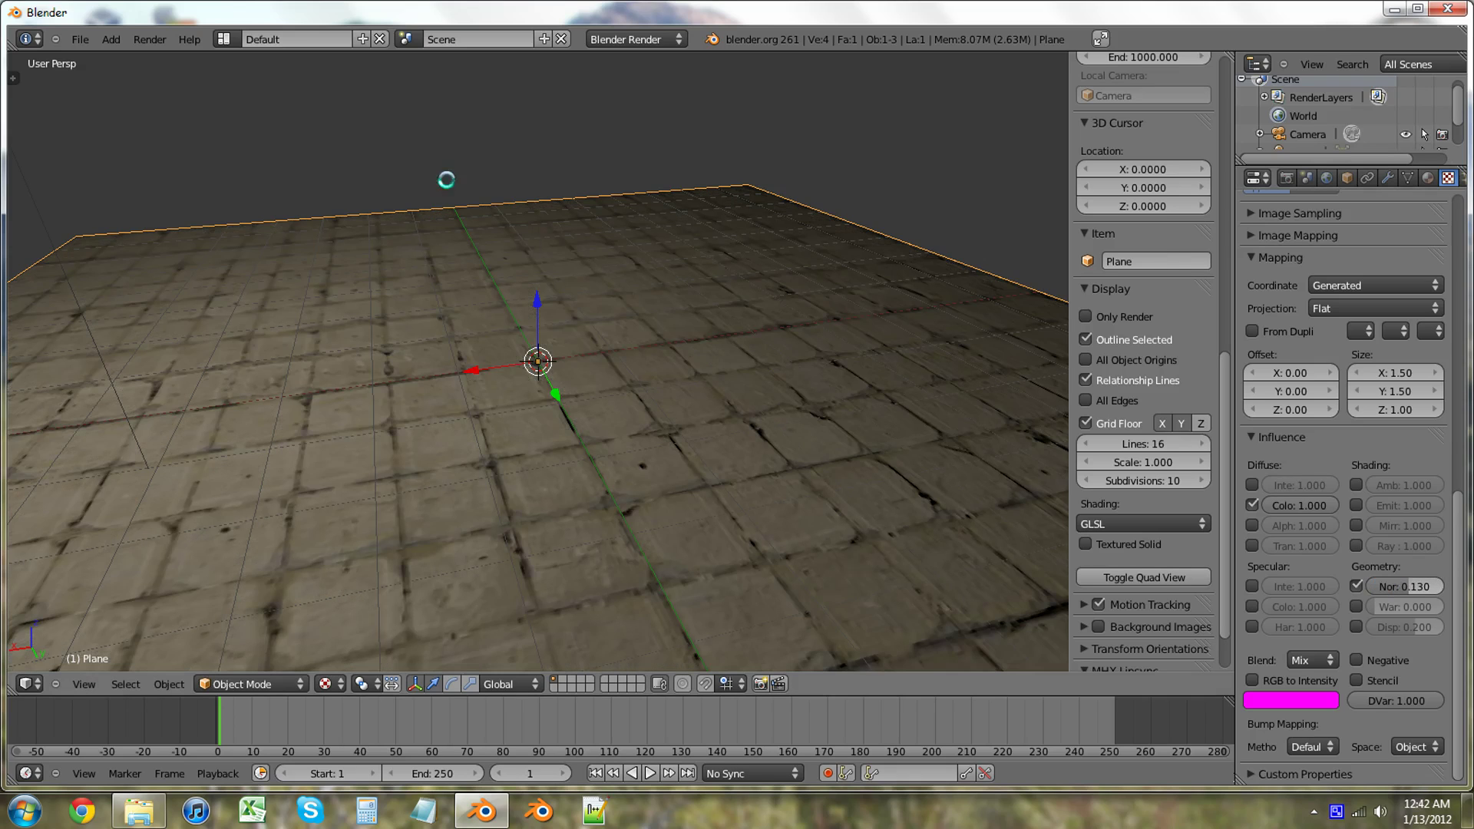
mouse_move(553, 315)
middle_down()
mouse_move(541, 346)
mouse_move(482, 354)
mouse_move(389, 318)
mouse_move(425, 349)
mouse_move(891, 460)
middle_up()
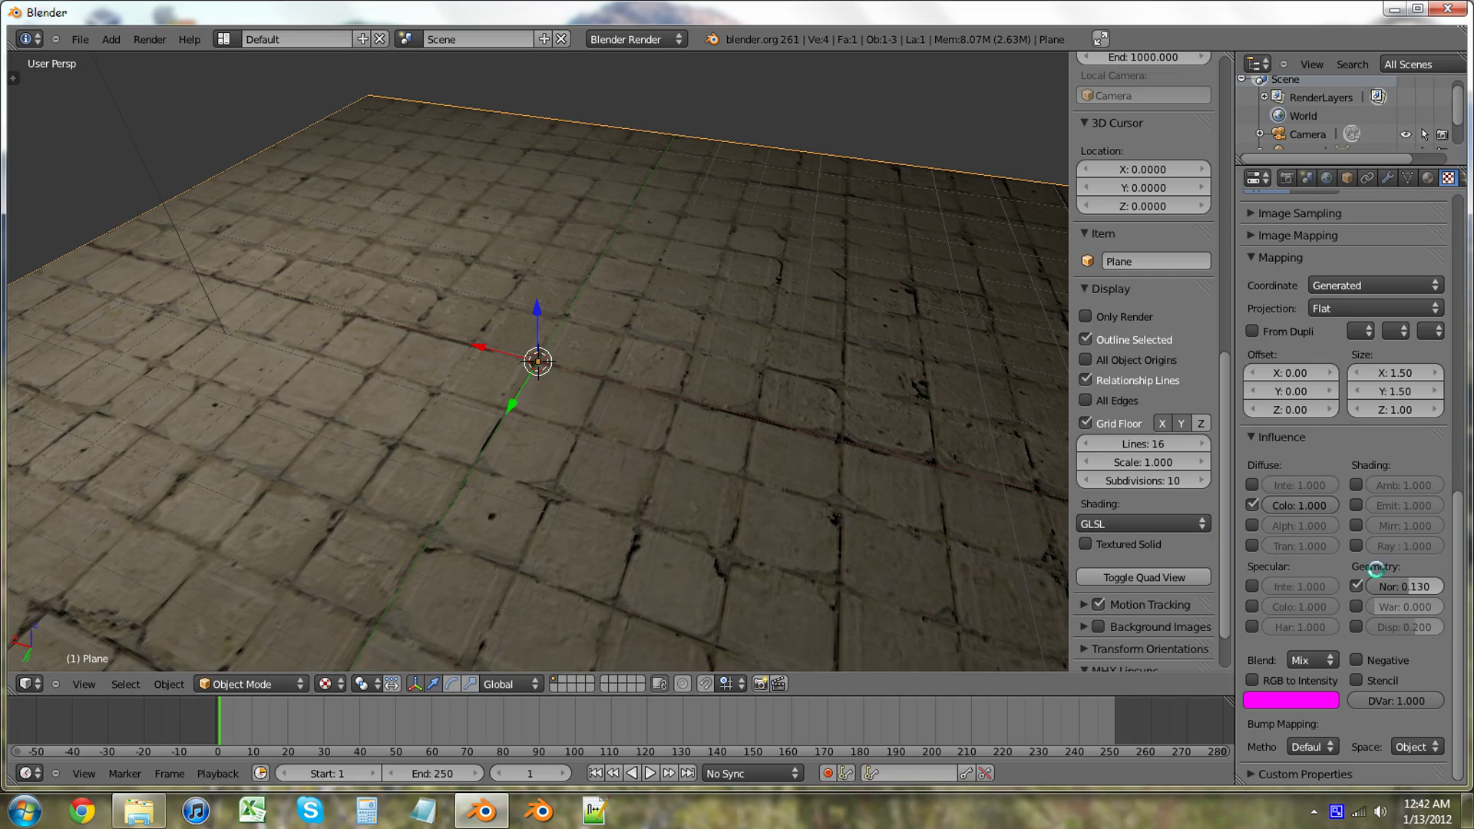
Raise the Normal influence strength to 0.150
click(1407, 588)
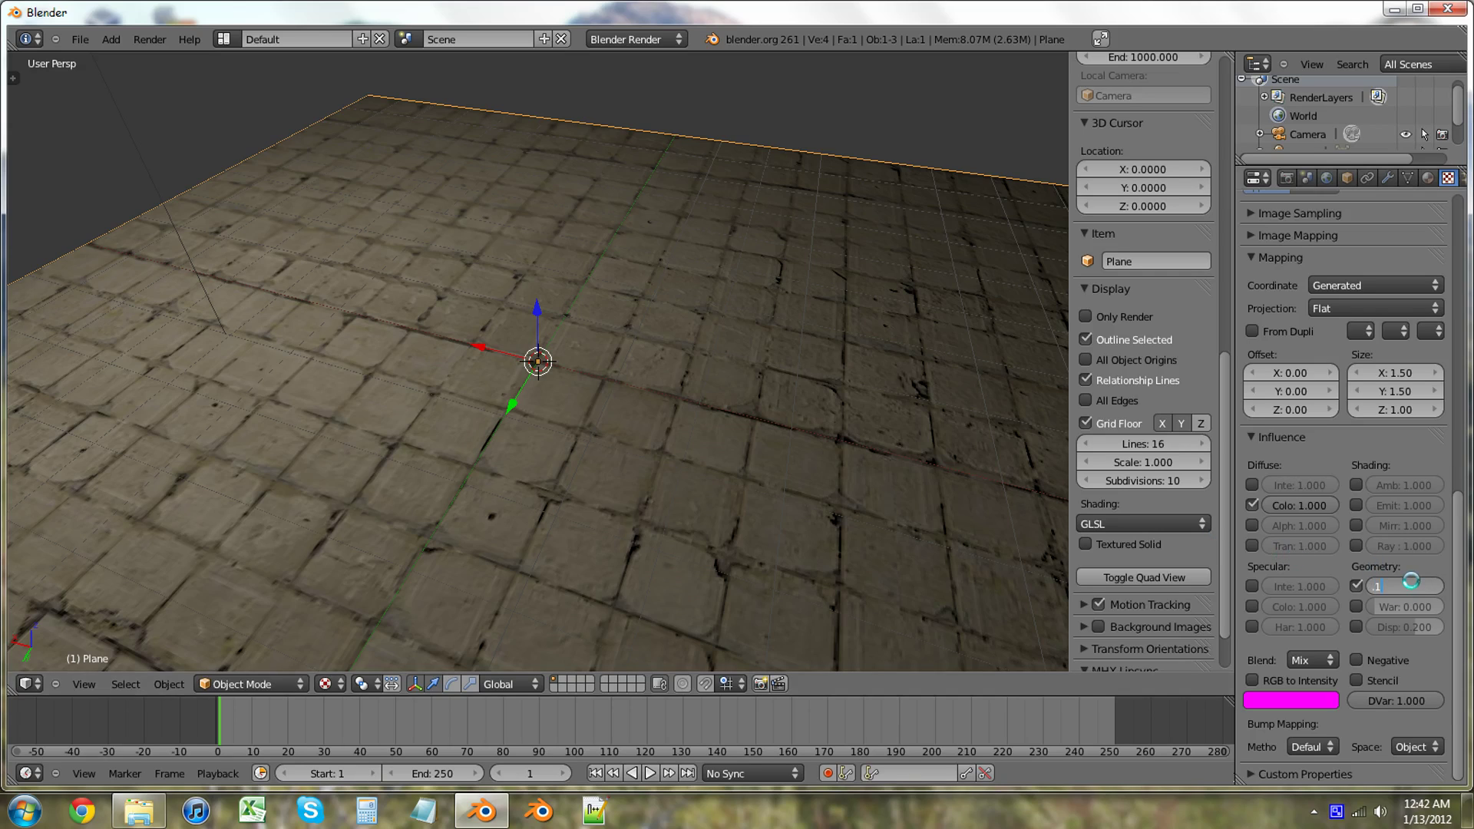
text(.15)
key(Return)
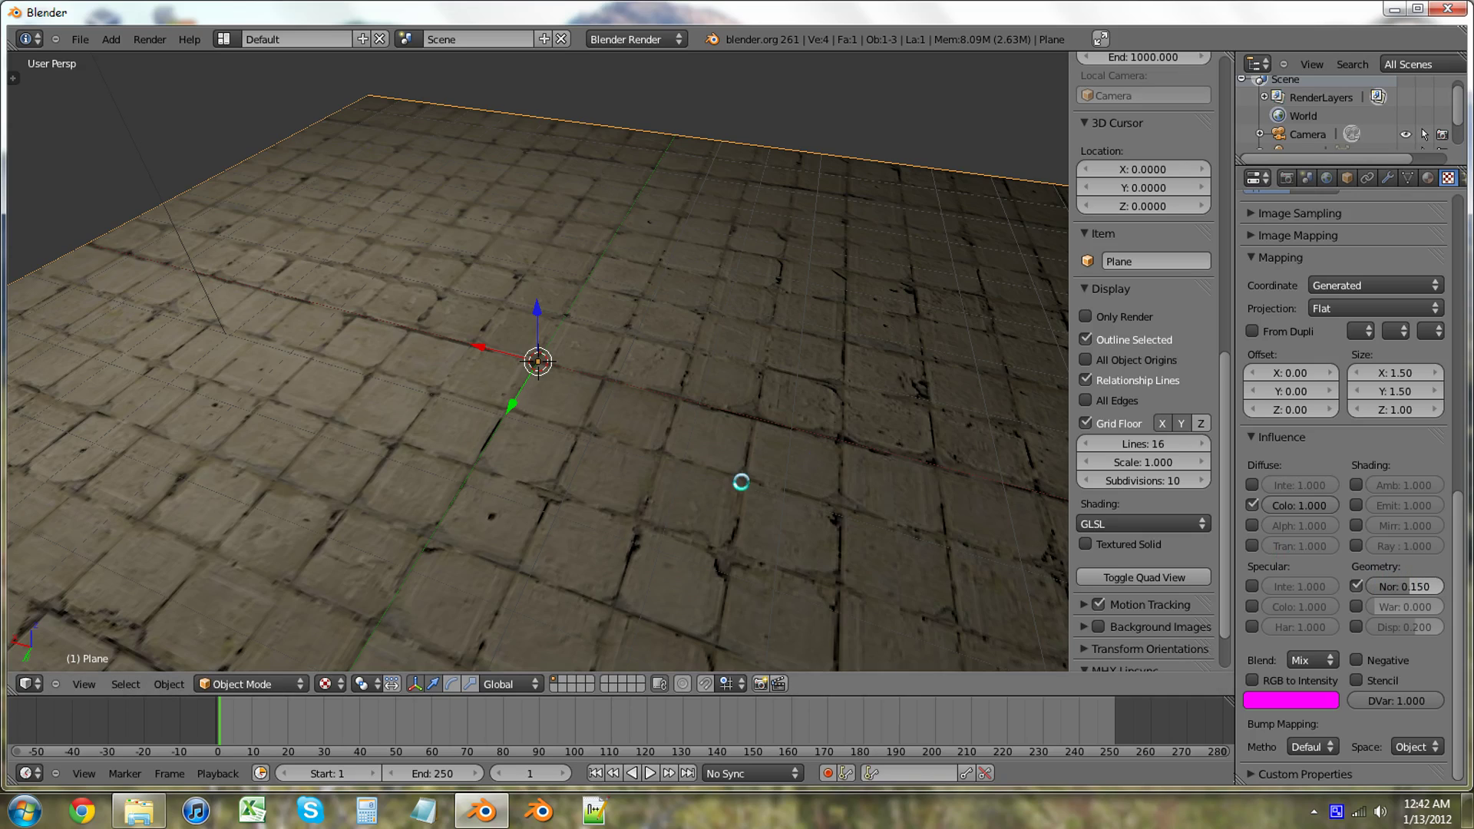
middle_drag(740, 484, 181, 302)
Lower the lamp about 4.87 units along Z so it hangs just above the tiled floor
scroll(351, 303, down, 5)
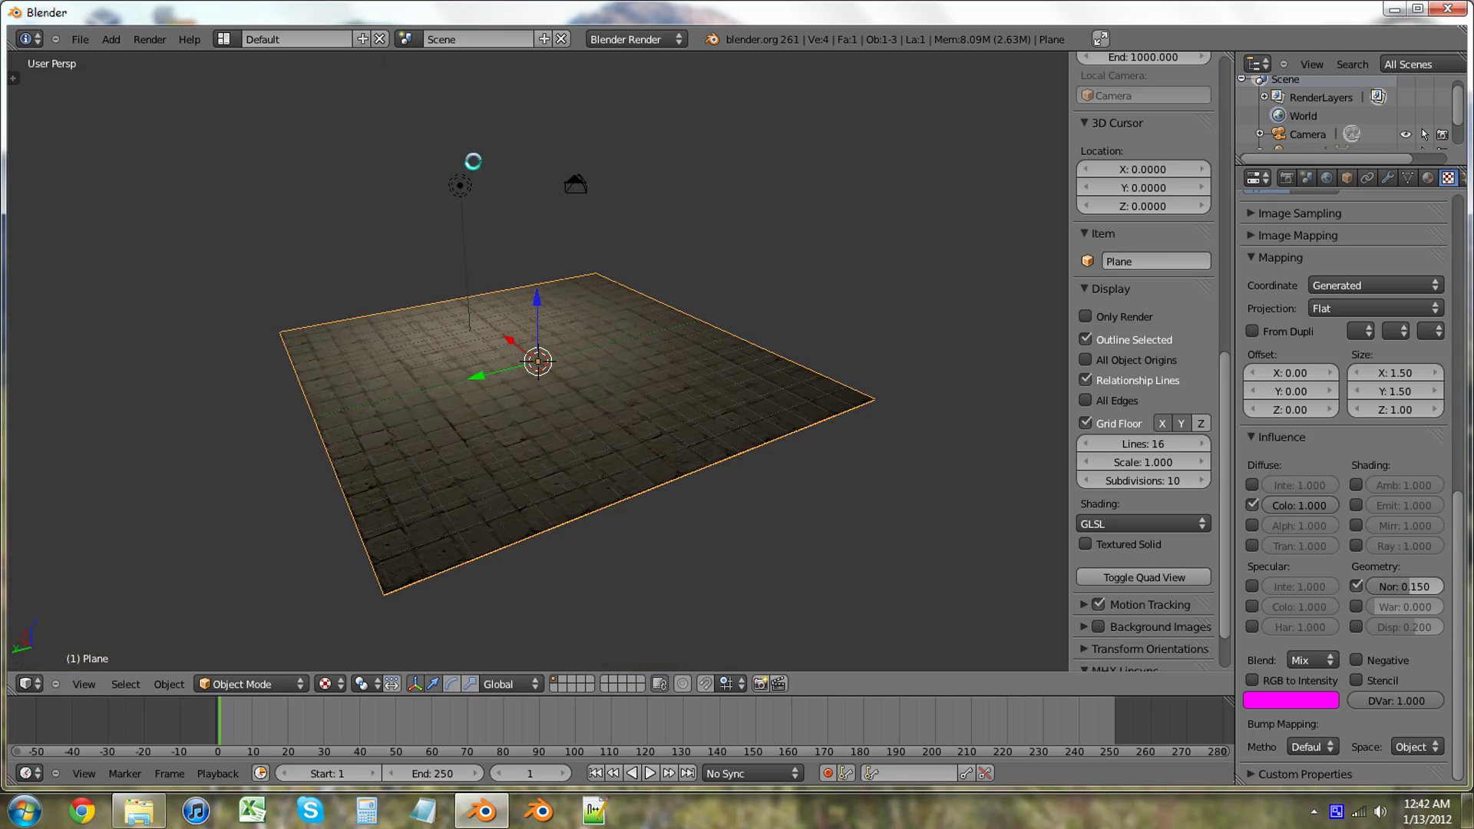
right_click(459, 184)
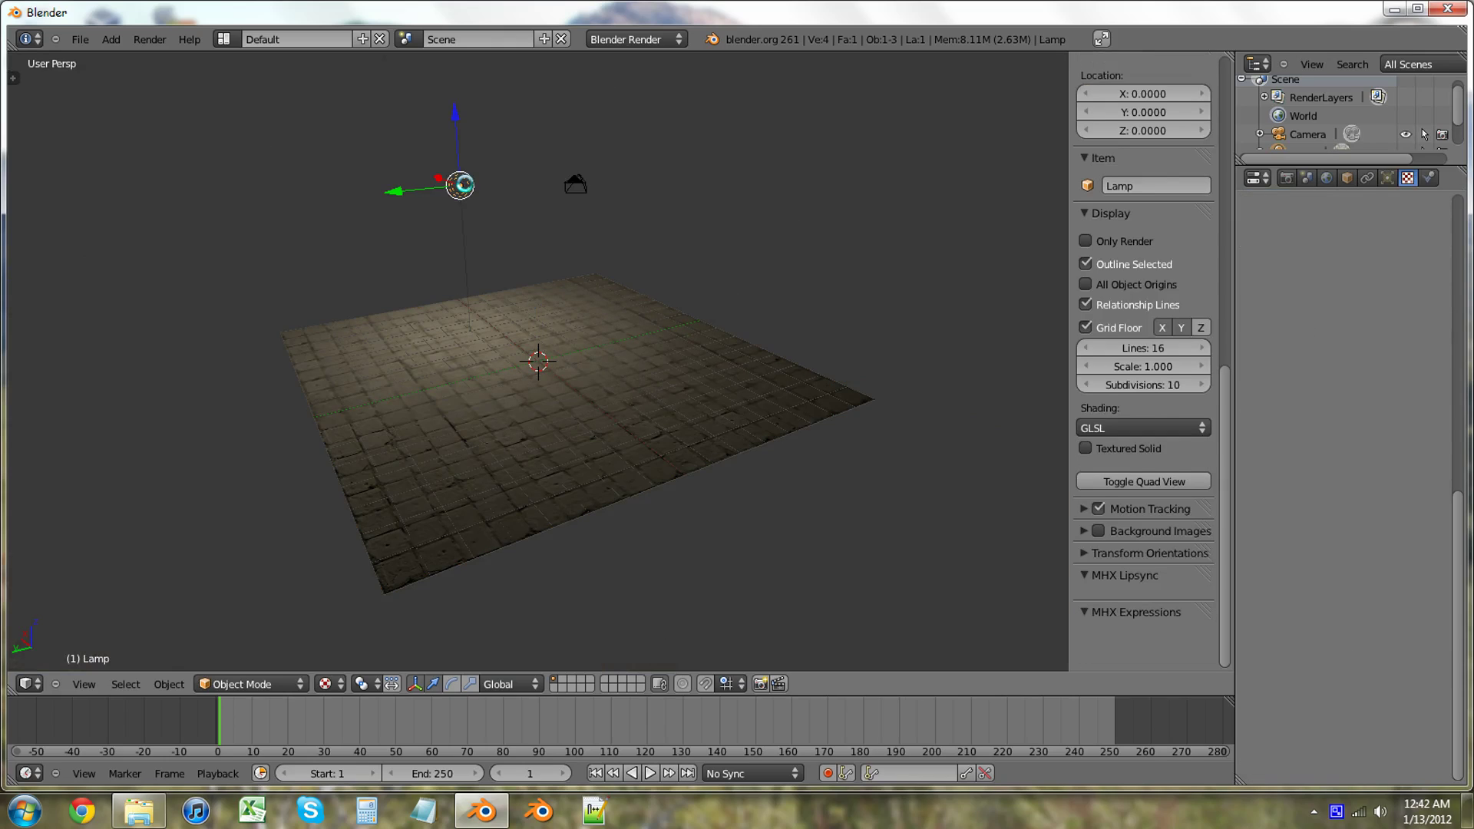
key(g)
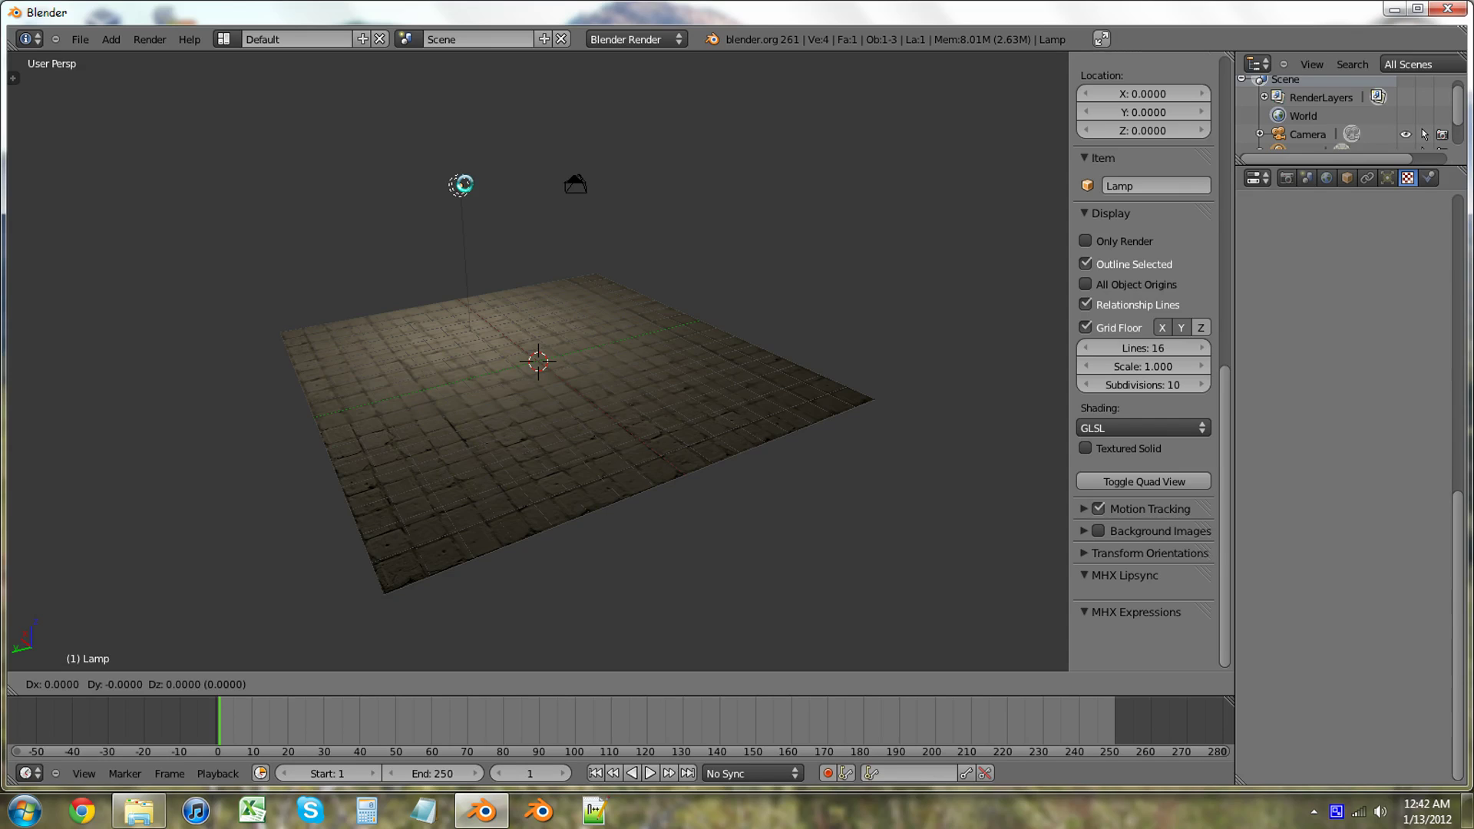
key(shift+z)
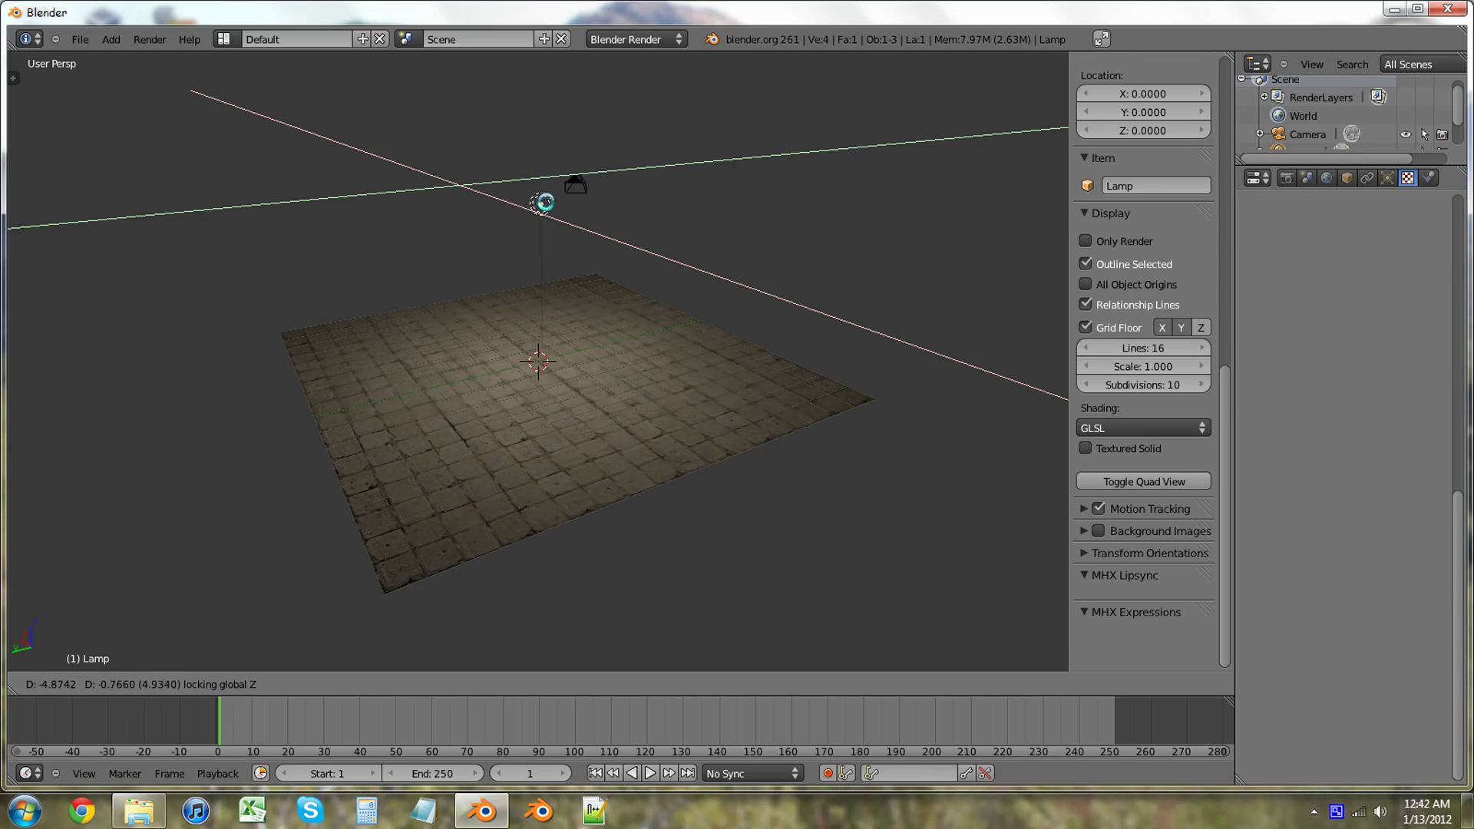
click(537, 198)
middle_drag(536, 201, 678, 399)
scroll(642, 487, up, 6)
middle_drag(589, 421, 691, 332)
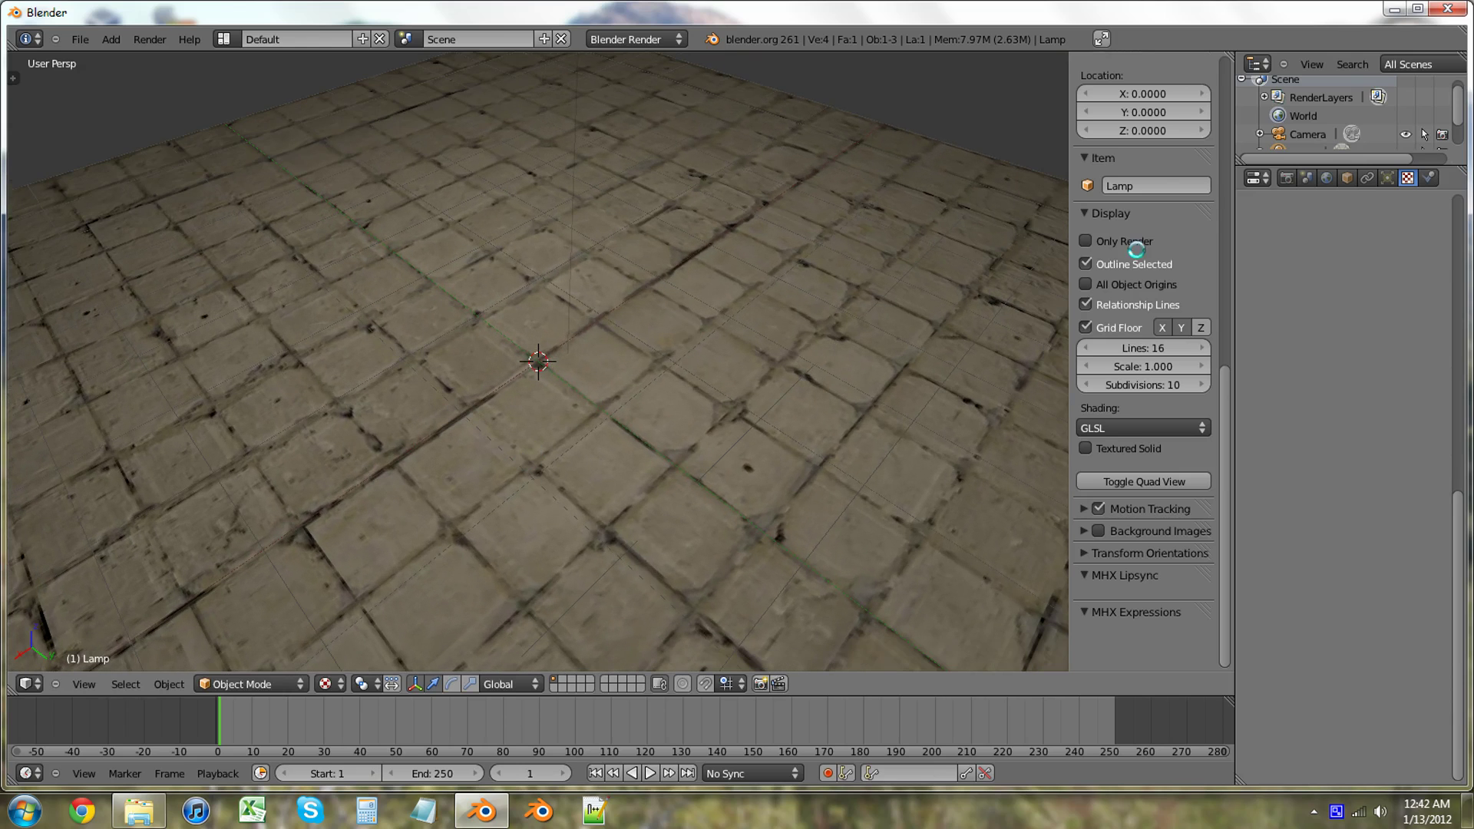
Select the plane and set the texture's Geometry Normal influence to 0.200
right_click(791, 341)
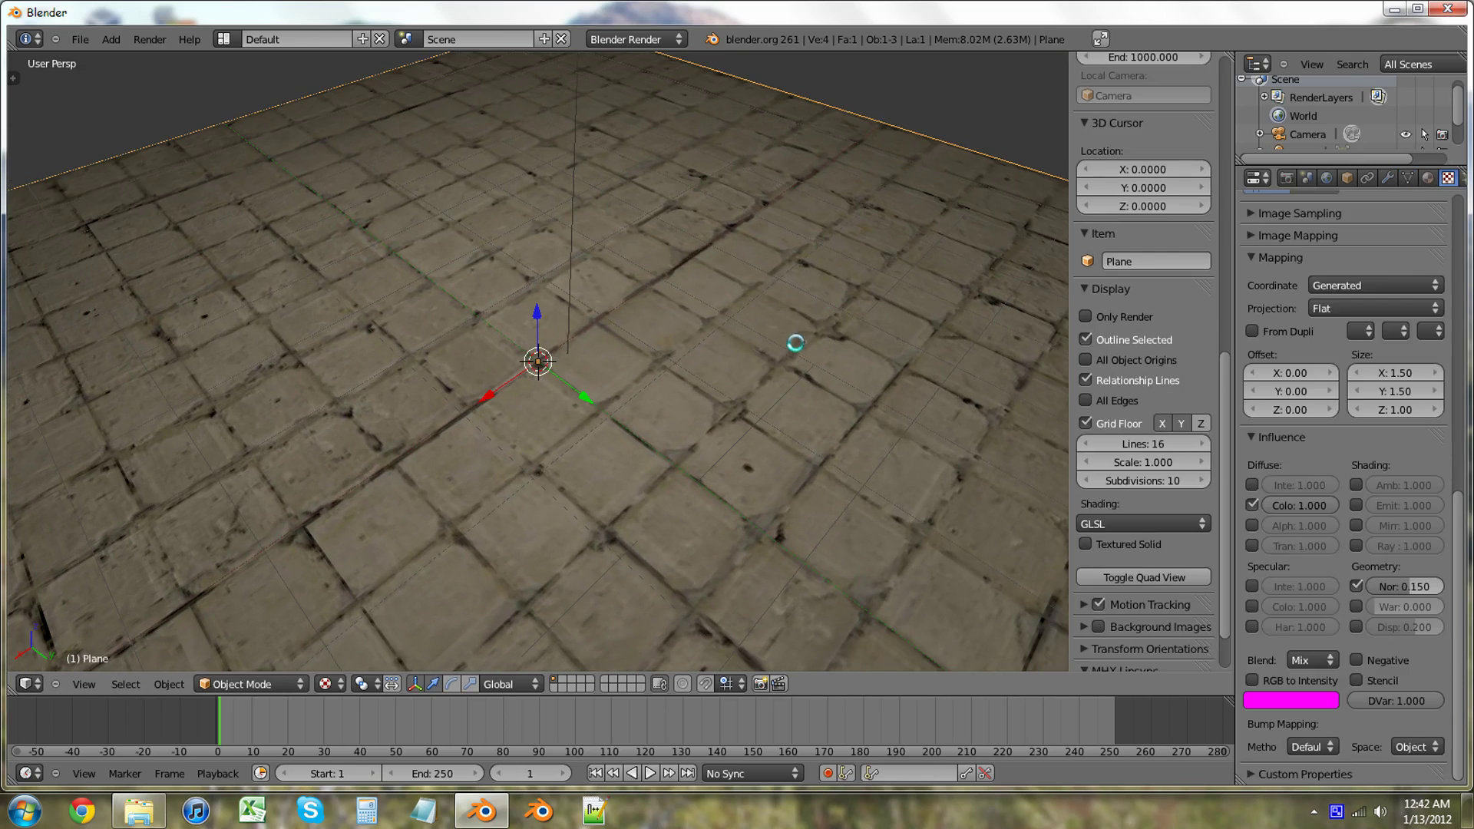
click(1388, 587)
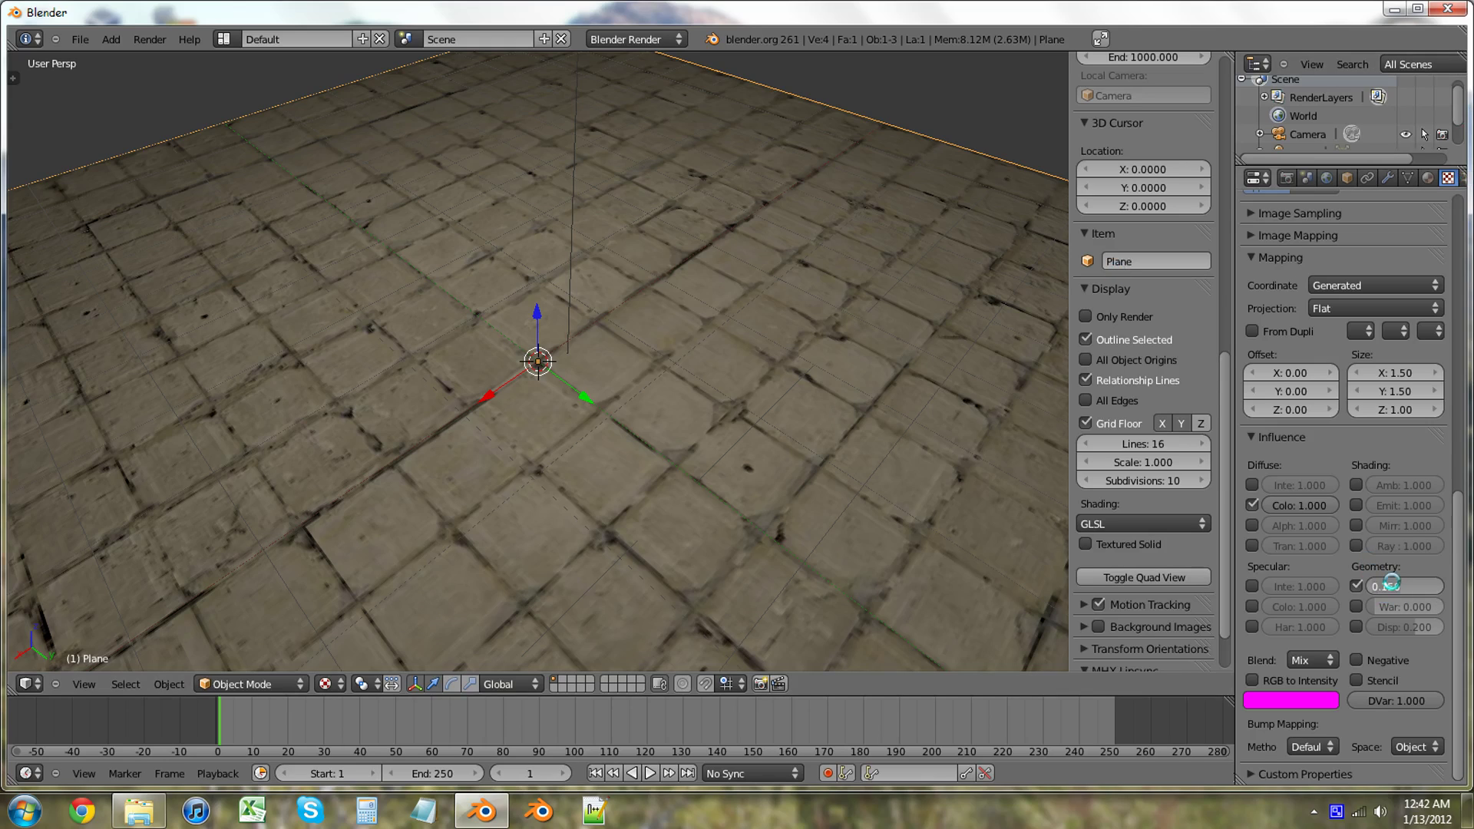
text(.2)
key(Return)
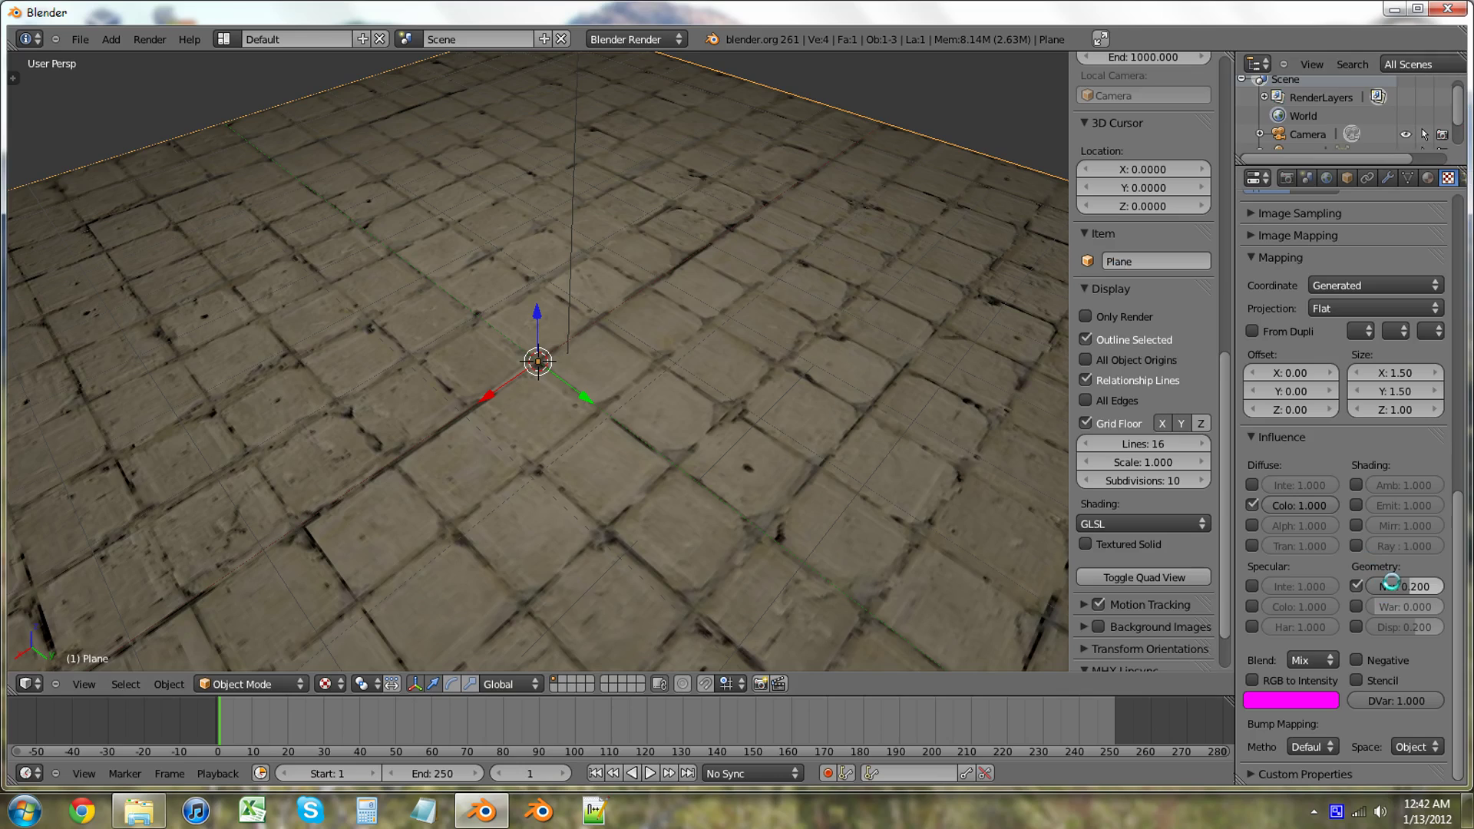
mouse_move(398, 481)
middle_down()
mouse_move(387, 403)
mouse_move(430, 437)
mouse_move(412, 470)
mouse_move(330, 504)
mouse_move(342, 536)
mouse_move(372, 536)
mouse_move(476, 433)
mouse_move(700, 463)
mouse_move(553, 510)
mouse_move(310, 439)
middle_up()
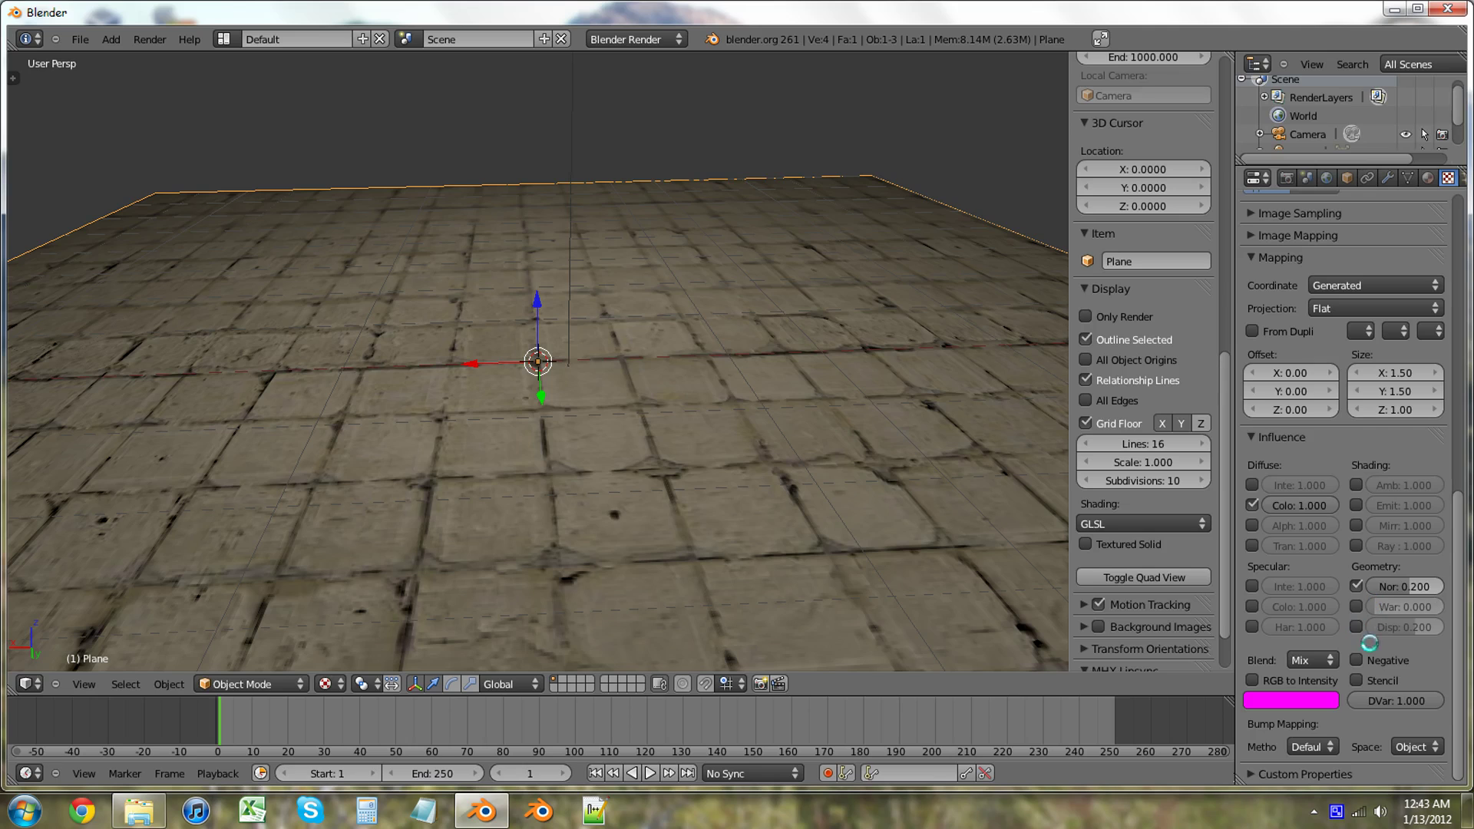
Enable the texture's Specular Intensity influence and settle its value at 0.350
click(1250, 587)
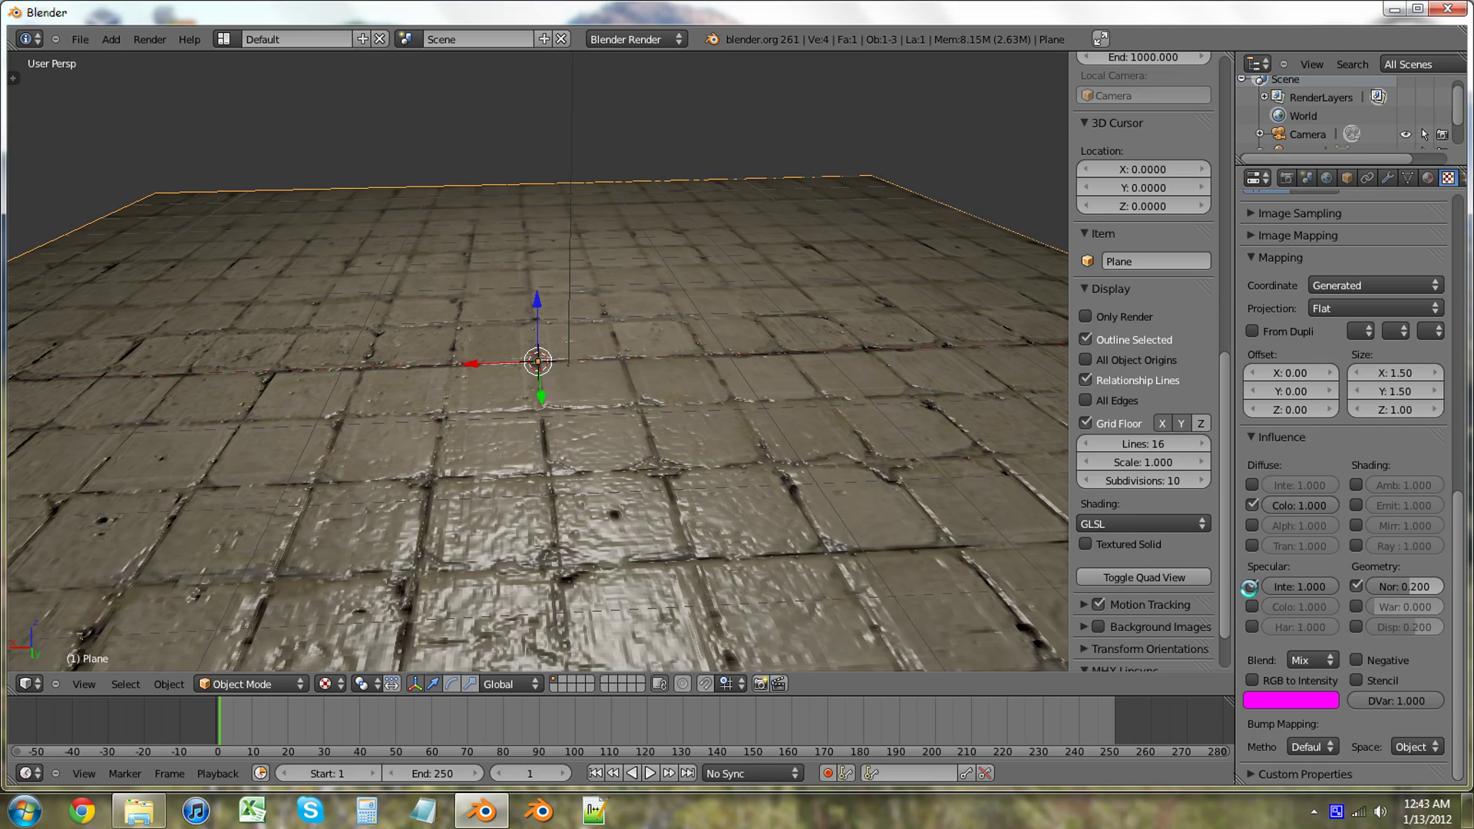
middle_drag(865, 523, 935, 566)
middle_drag(961, 507, 952, 460)
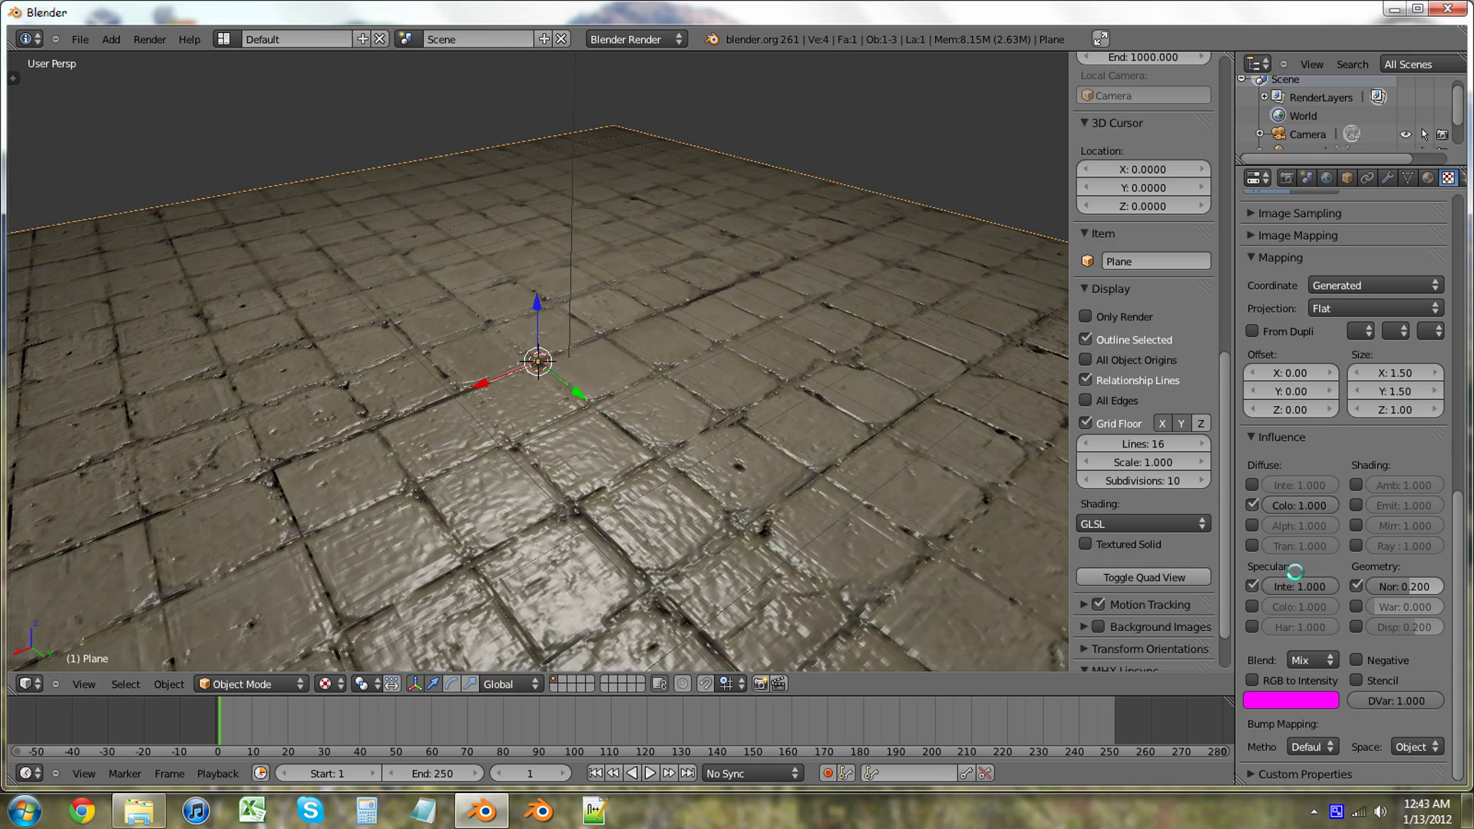
mouse_move(1317, 586)
mouse_down()
mouse_move(1280, 588)
mouse_move(1295, 594)
mouse_up()
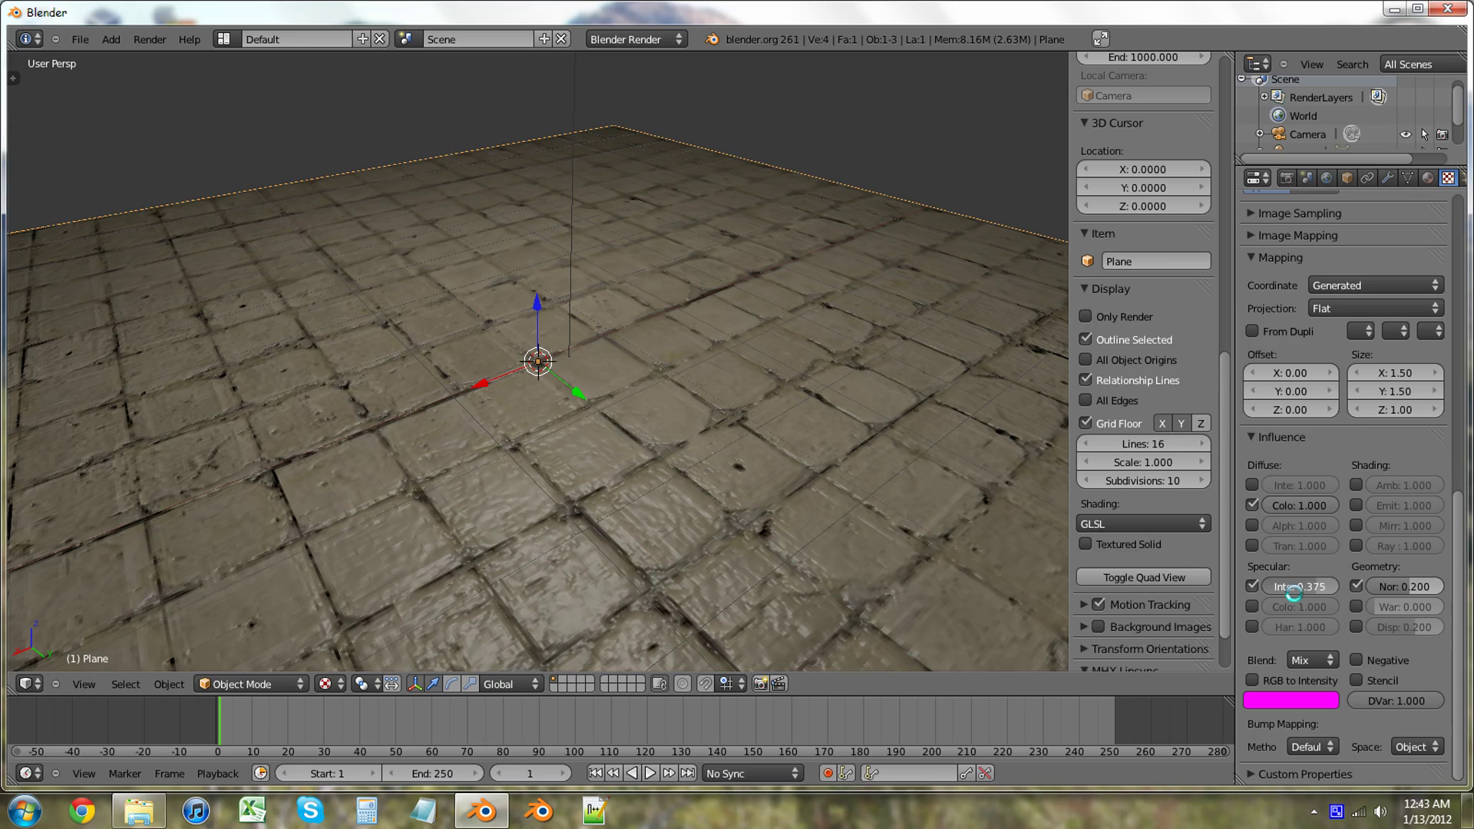
middle_drag(678, 539, 648, 560)
drag(1308, 587, 1312, 587)
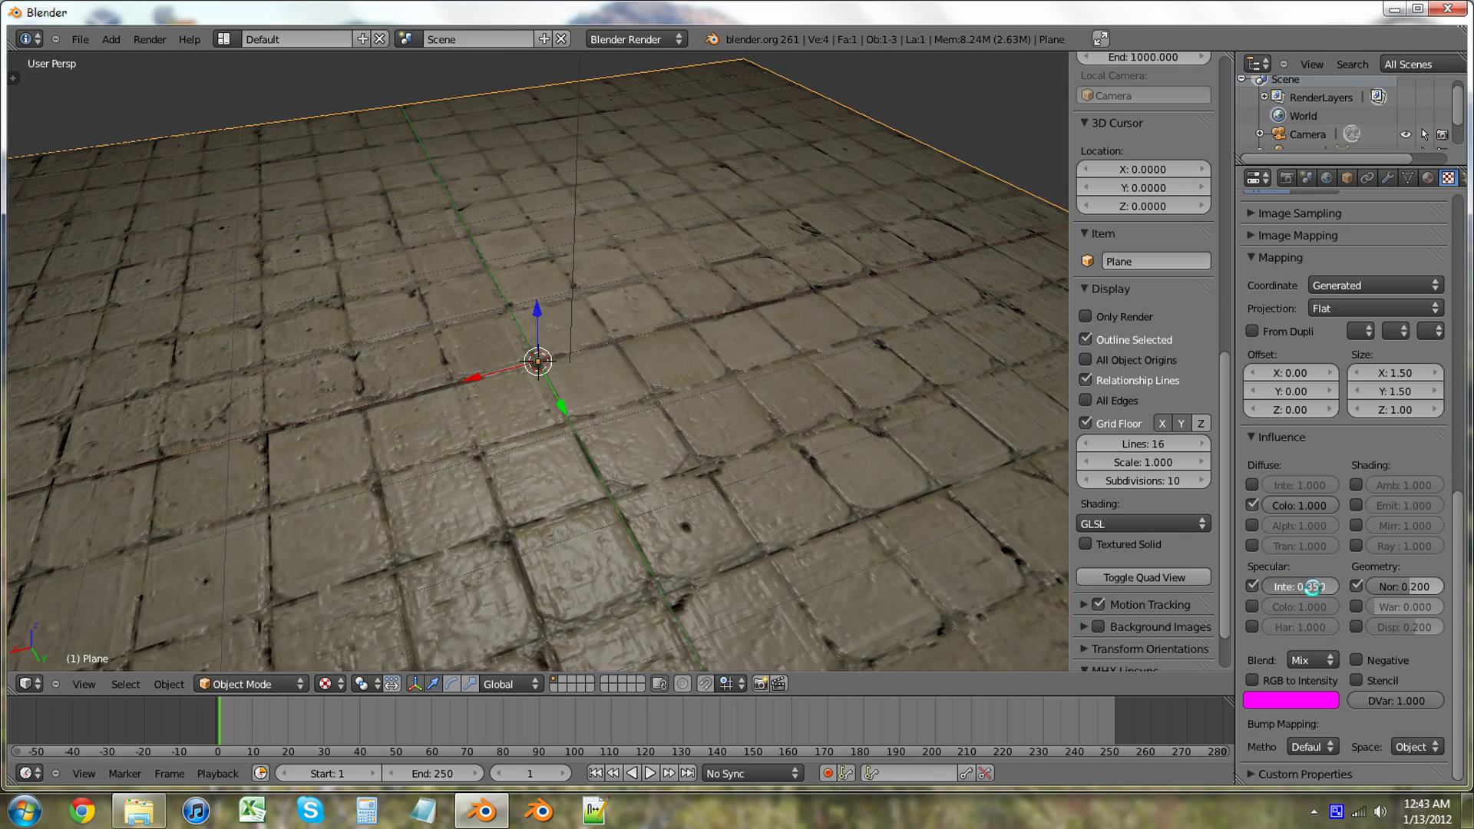
middle_drag(960, 491, 1013, 564)
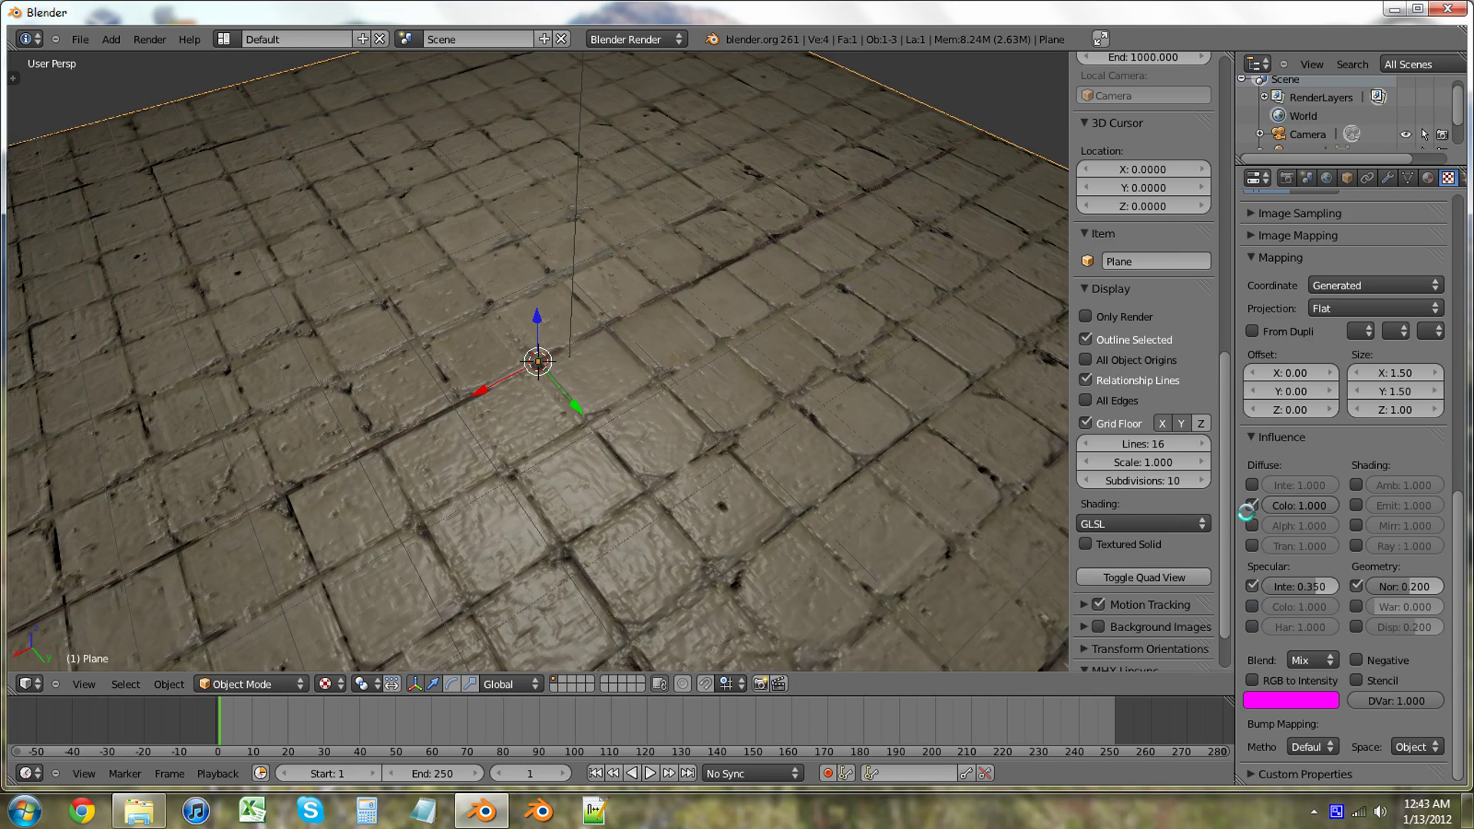
Enable the Diffuse Intensity influence, try negating it, restore 1.000, then switch it off
click(1250, 487)
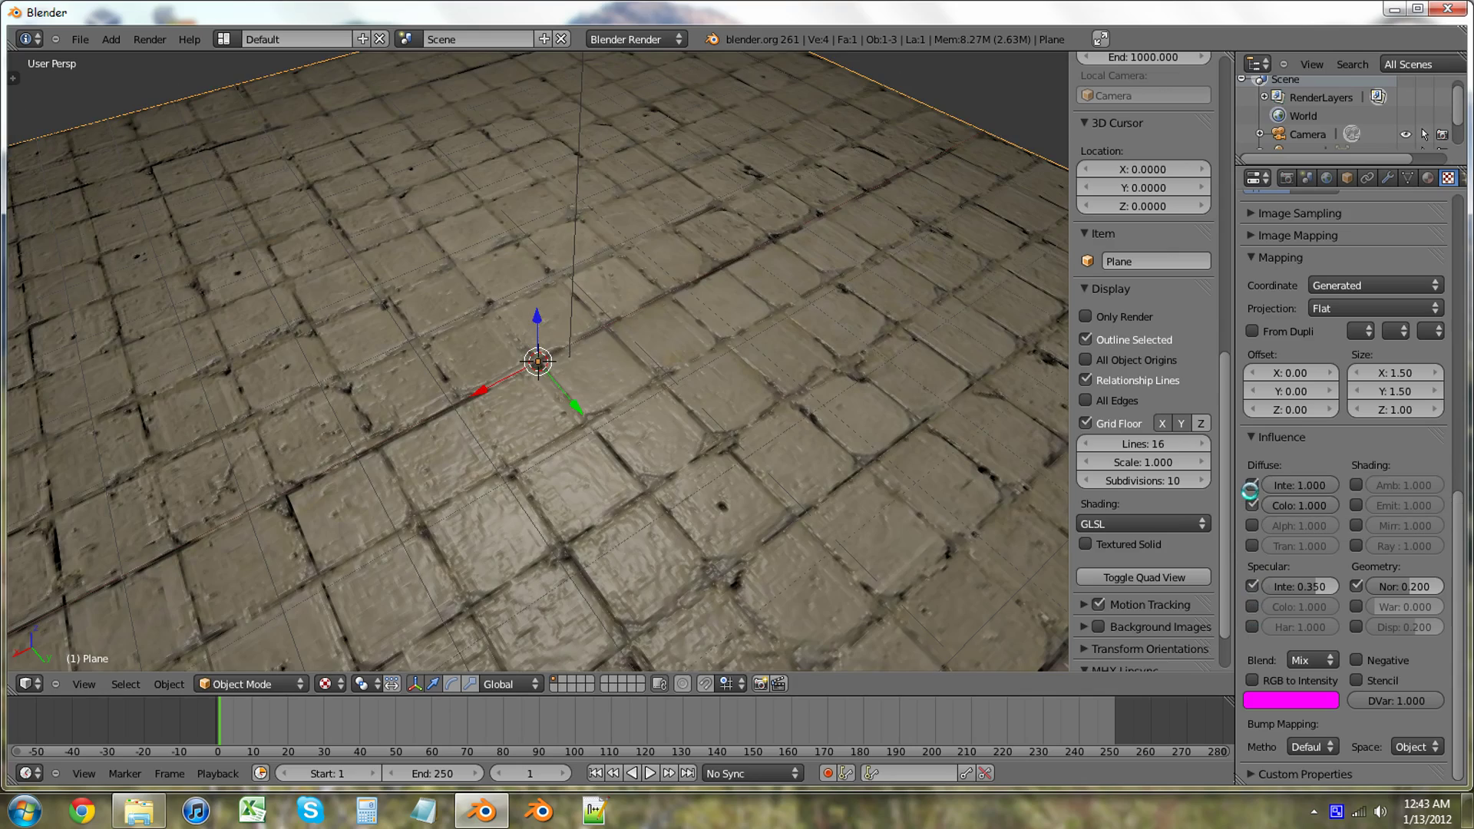
middle_drag(691, 419, 845, 456)
key(minus)
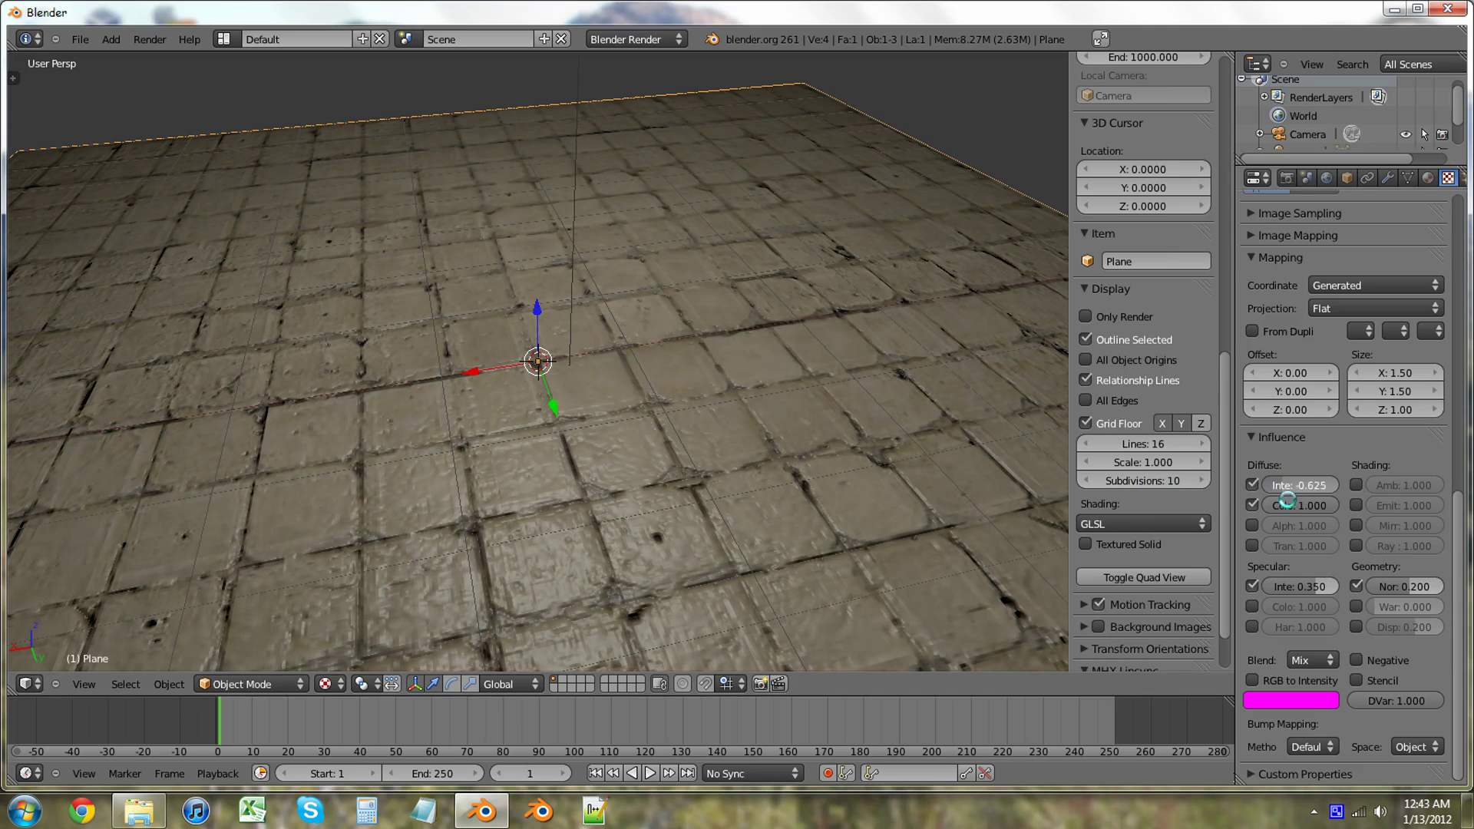
key(ctrl+z)
click(1250, 486)
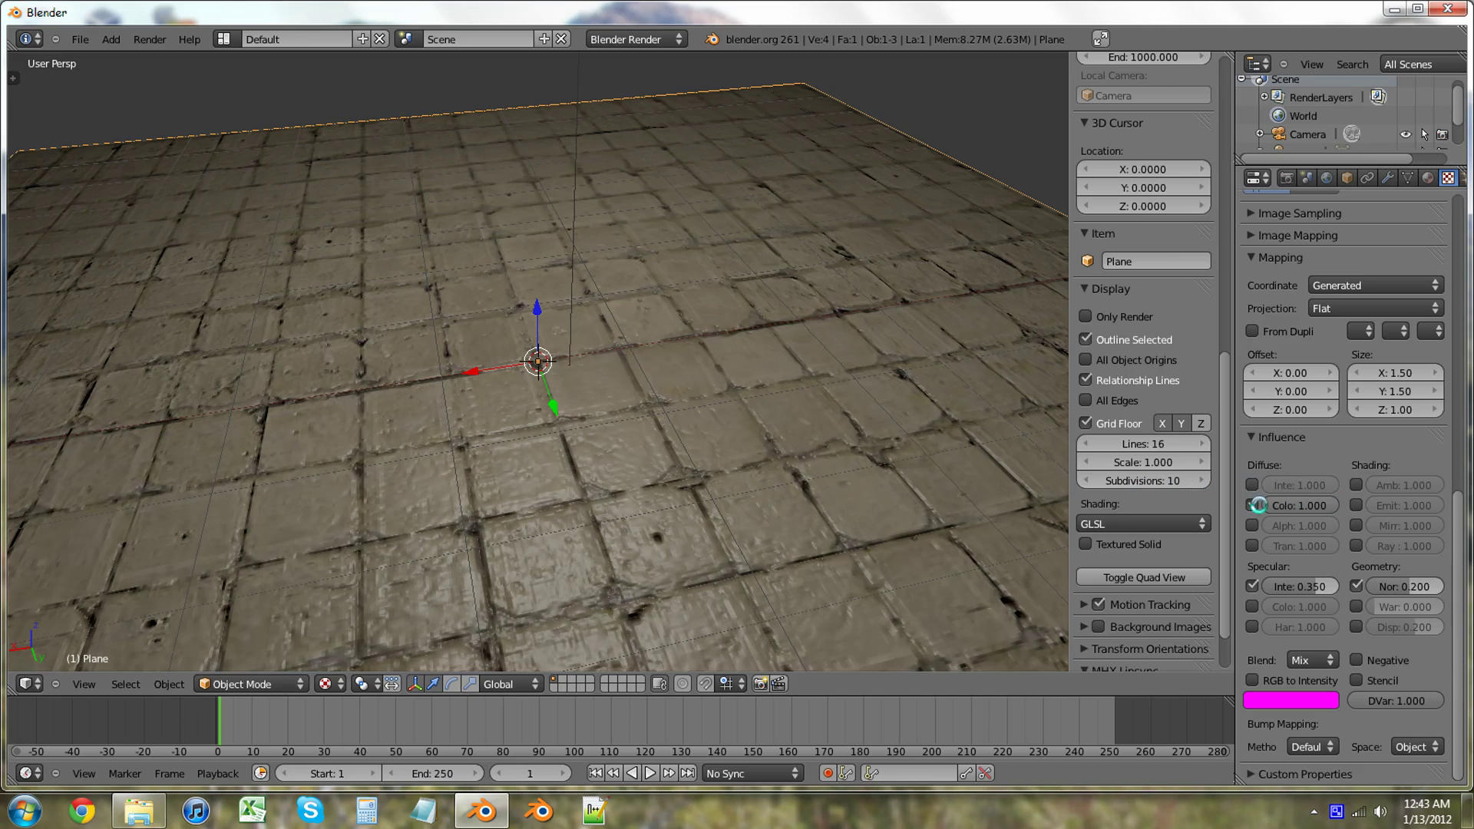
Try the Alpha influence and cancel it back off, then enable Translucency and adjust its value
click(1252, 526)
drag(1332, 531, 1290, 534)
key(Escape)
click(1253, 525)
click(1251, 546)
drag(1328, 546, 1378, 546)
Try the Ambient influence reduced to near zero, then switch it off
click(1357, 485)
mouse_move(1428, 489)
mouse_down()
mouse_move(1384, 489)
mouse_move(1424, 491)
mouse_up()
click(1357, 485)
Enable the Emit influence, reduce its strength, then switch Emit off again
click(1357, 505)
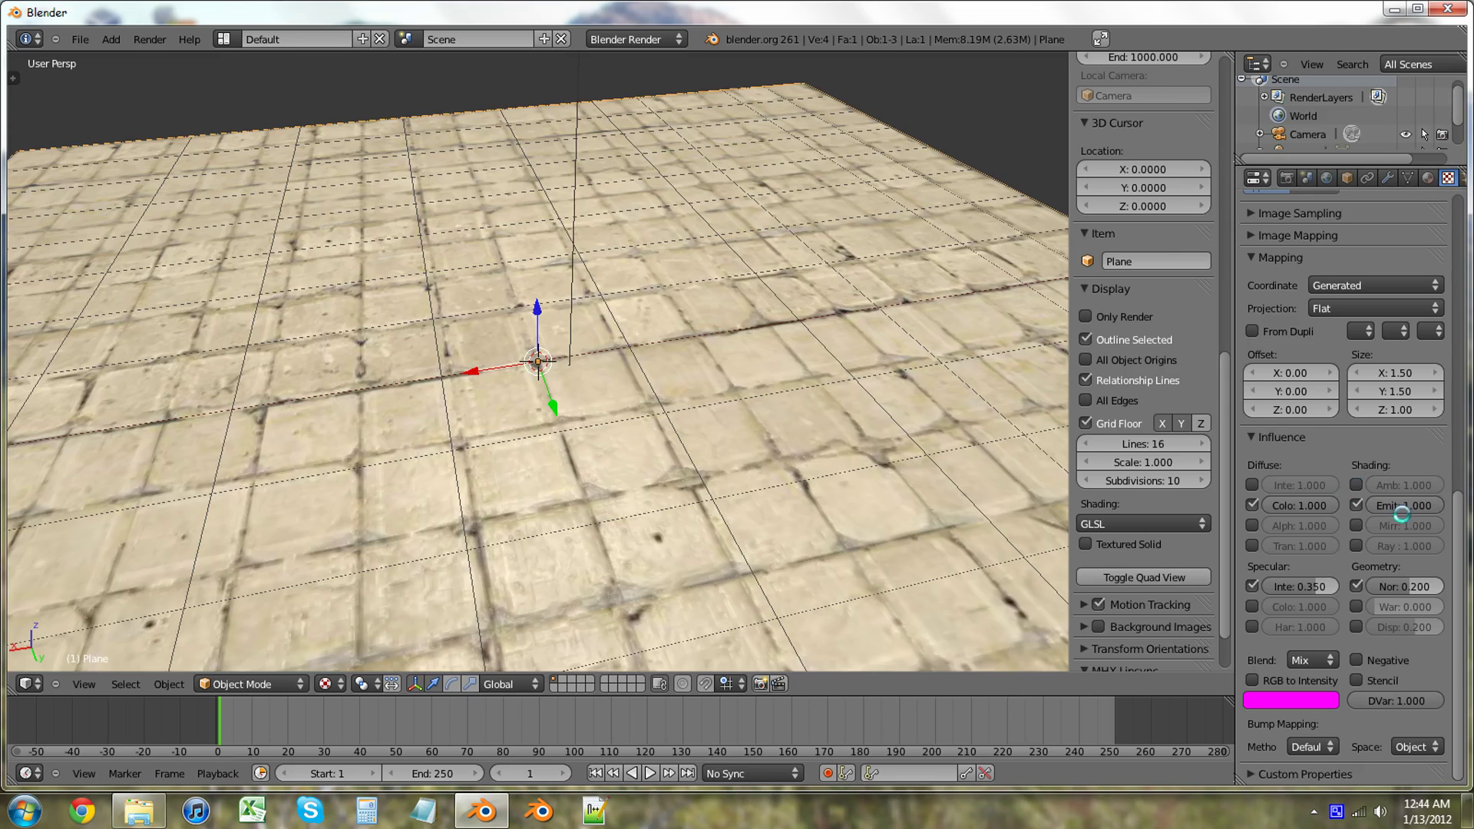
mouse_move(987, 493)
middle_down()
mouse_move(932, 394)
mouse_move(888, 437)
mouse_move(870, 539)
mouse_move(882, 583)
mouse_move(866, 585)
mouse_move(975, 449)
mouse_move(852, 490)
mouse_move(829, 543)
mouse_move(982, 525)
mouse_move(921, 438)
mouse_move(990, 514)
middle_up()
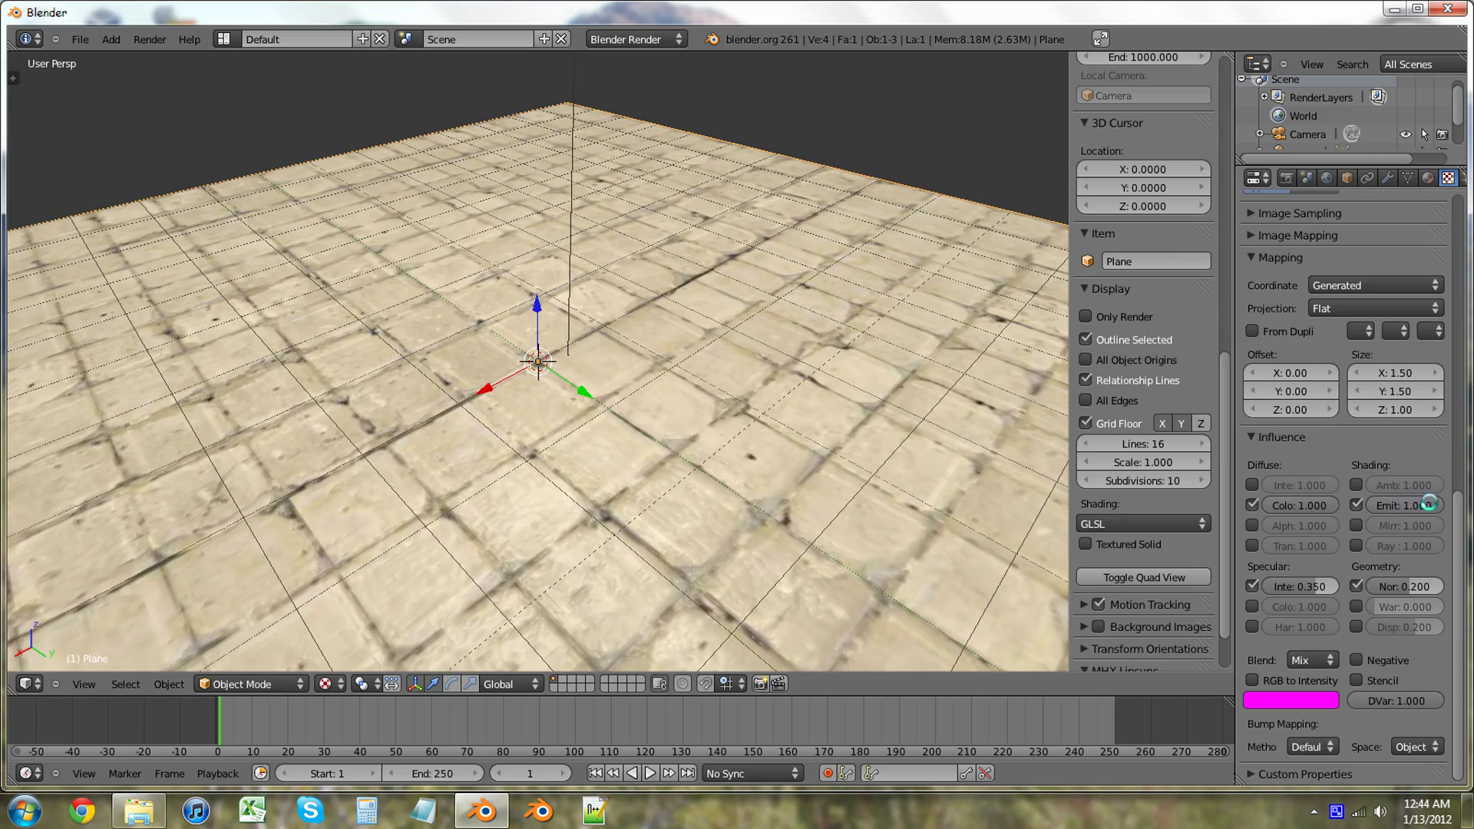
drag(1429, 503, 1361, 505)
click(1358, 505)
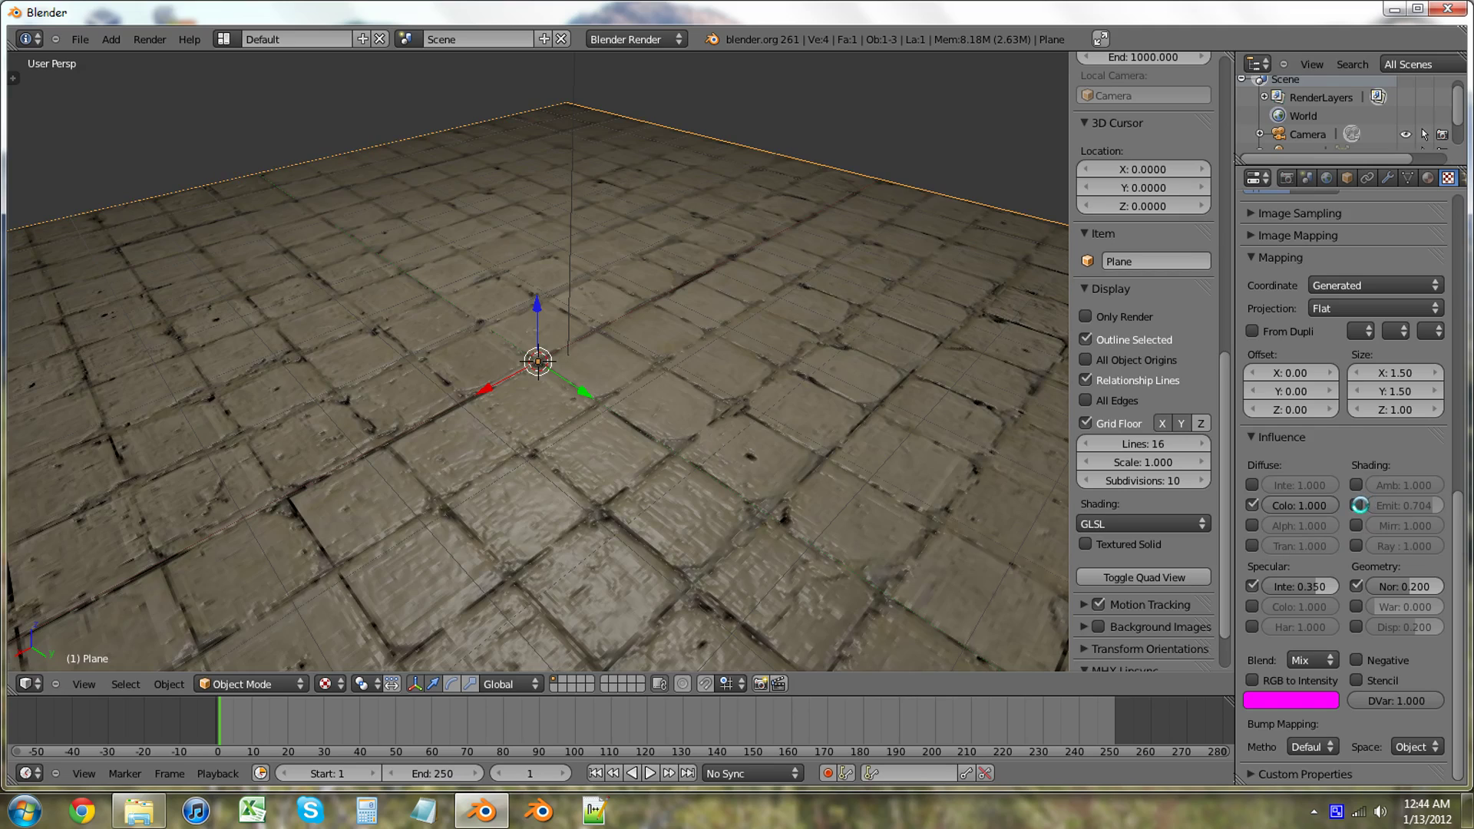
middle_drag(591, 402, 510, 151)
Select the lamp and drag it down along Z in two moves to sit close over the tiles
right_click(529, 112)
drag(532, 73, 542, 266)
middle_drag(750, 365, 675, 386)
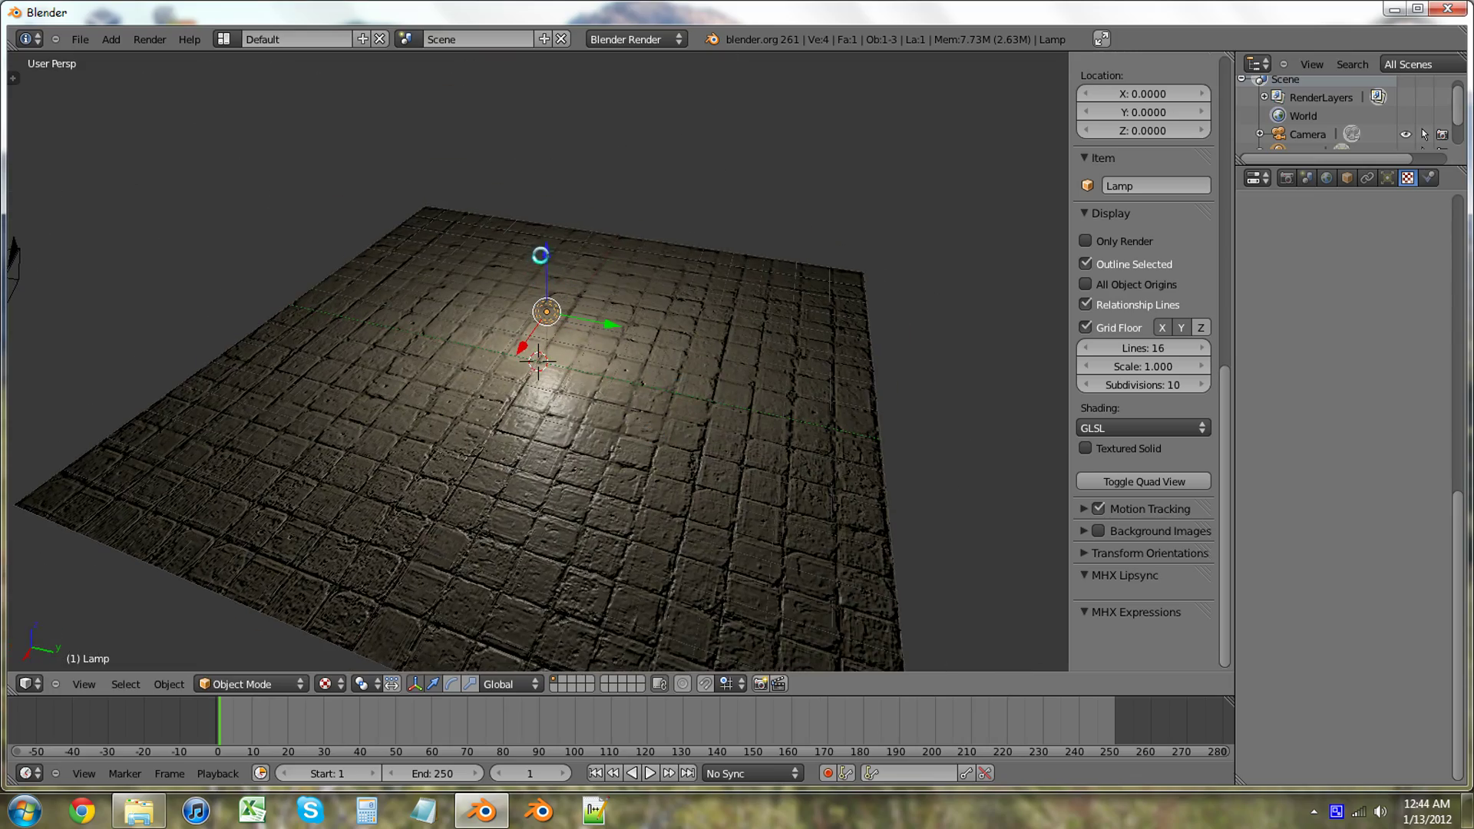
drag(540, 255, 592, 200)
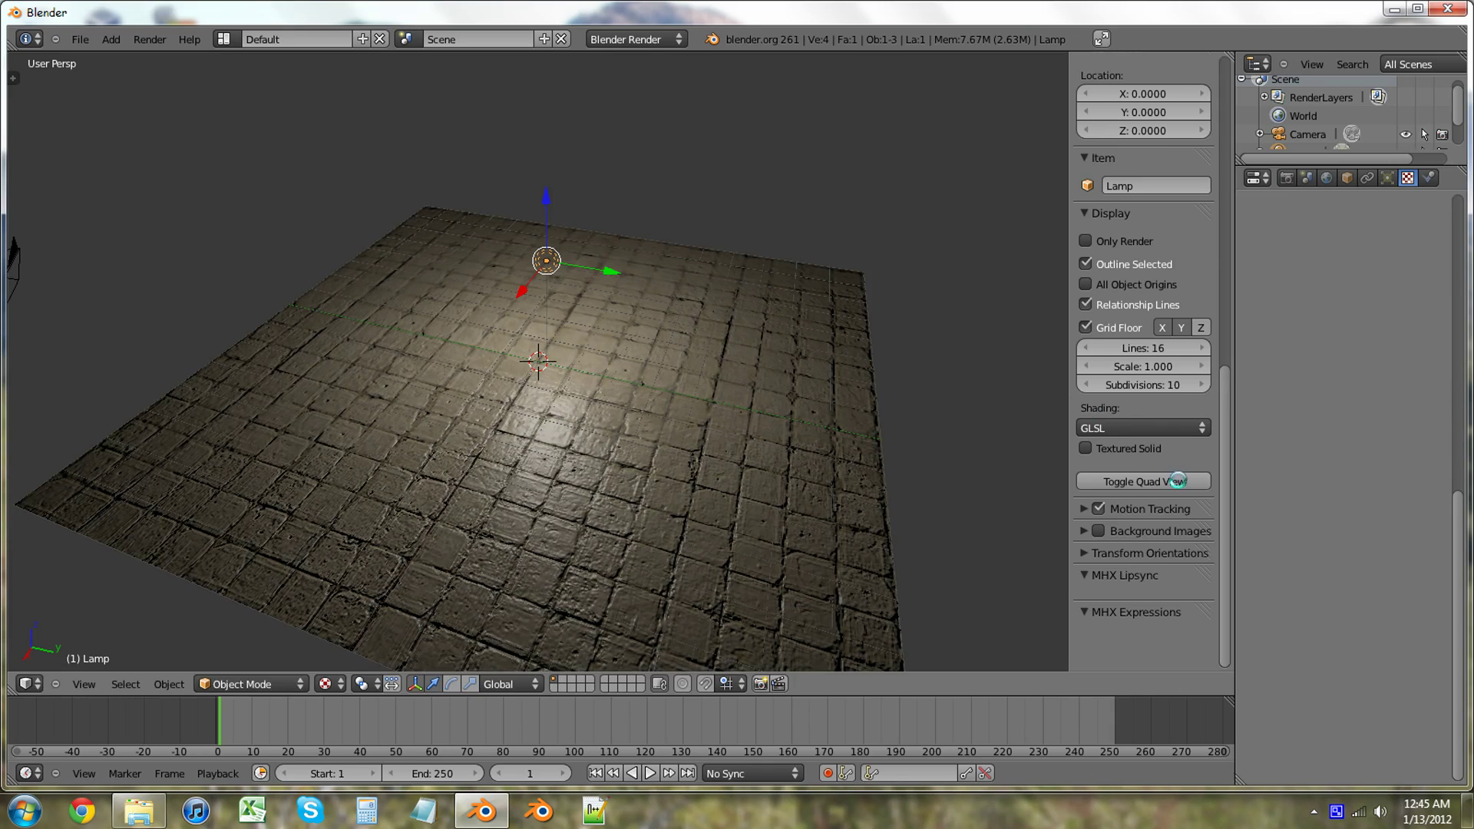